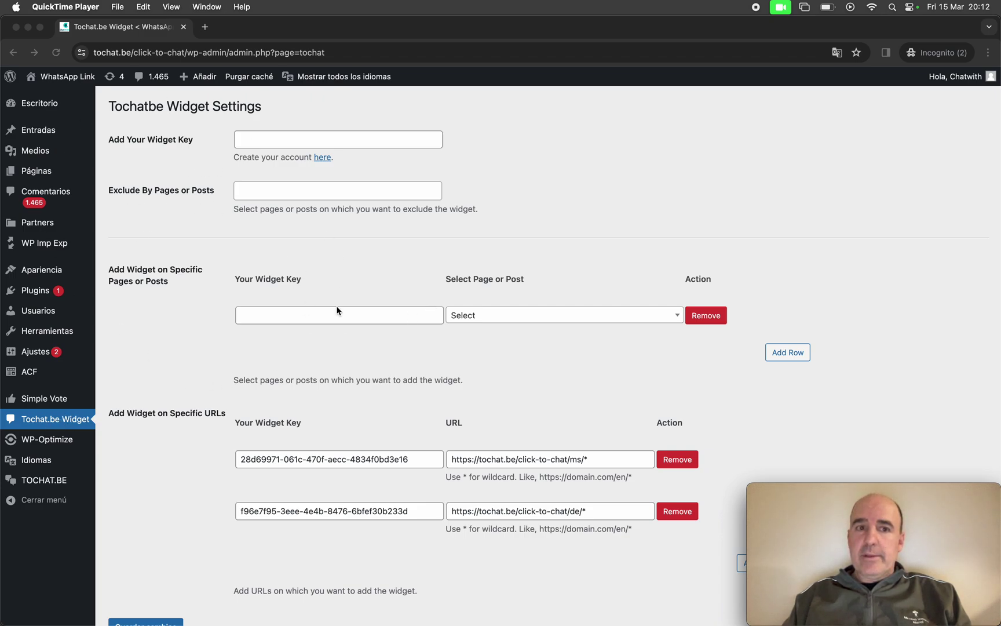
- Point out the main Widget Key field on the settings page, keeping the webcam preview on top
left_click(249, 140)
left_click(260, 138)
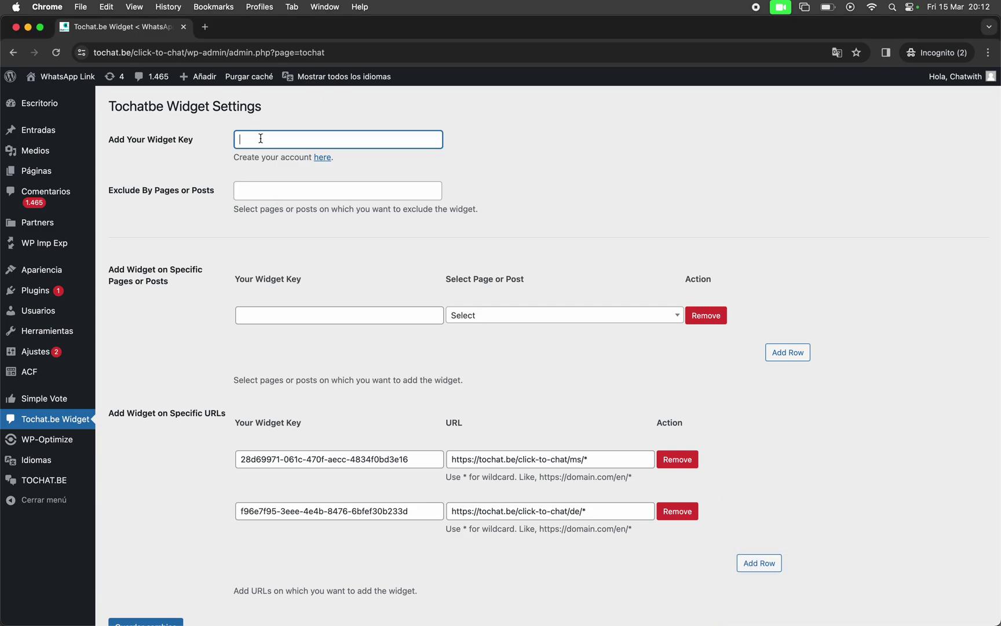
key("super+Tab")
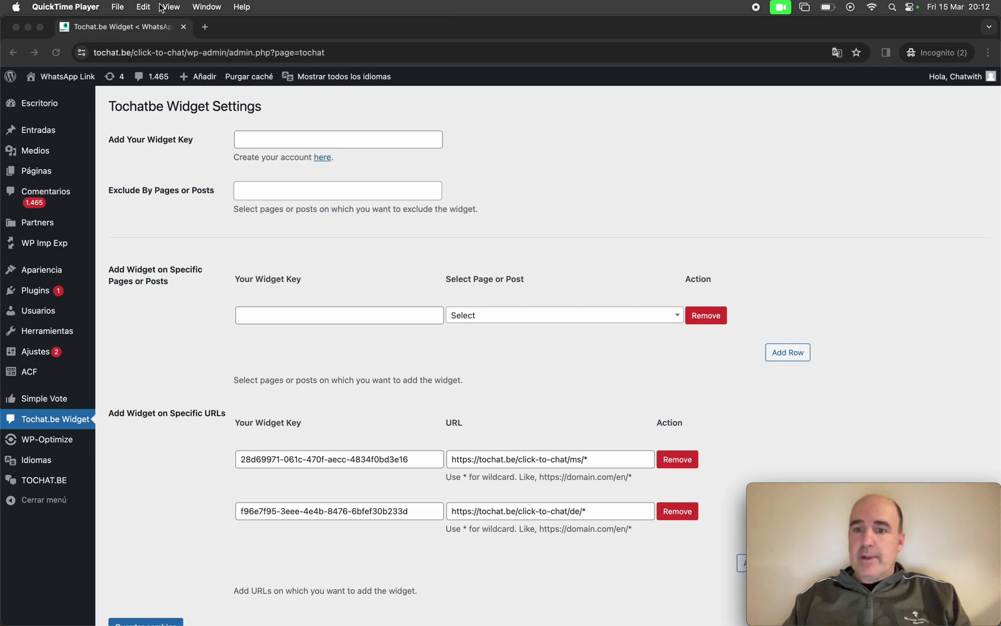
left_click(169, 6)
left_click(197, 70)
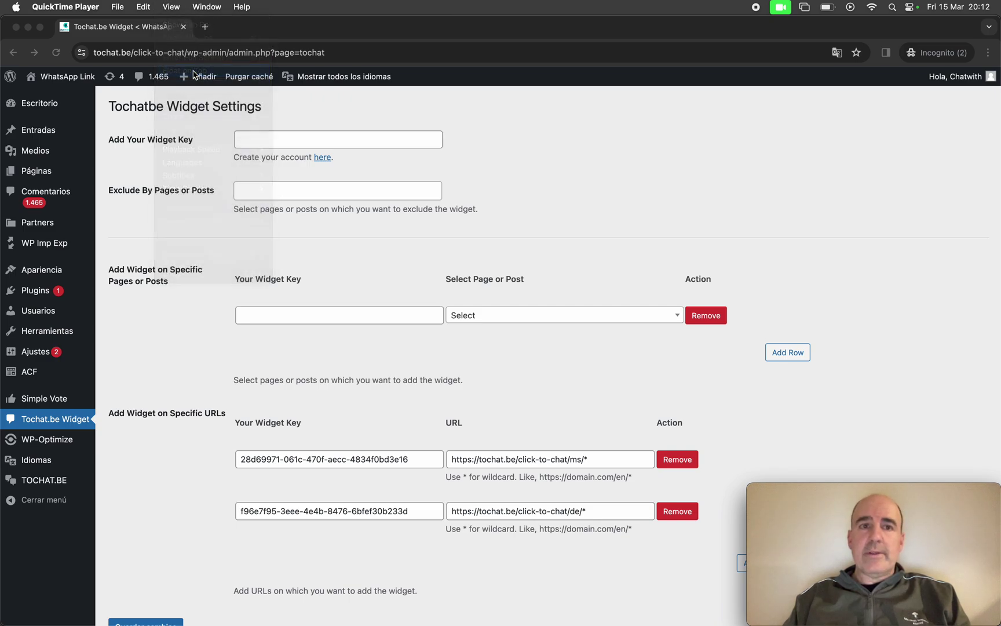
left_click(191, 143)
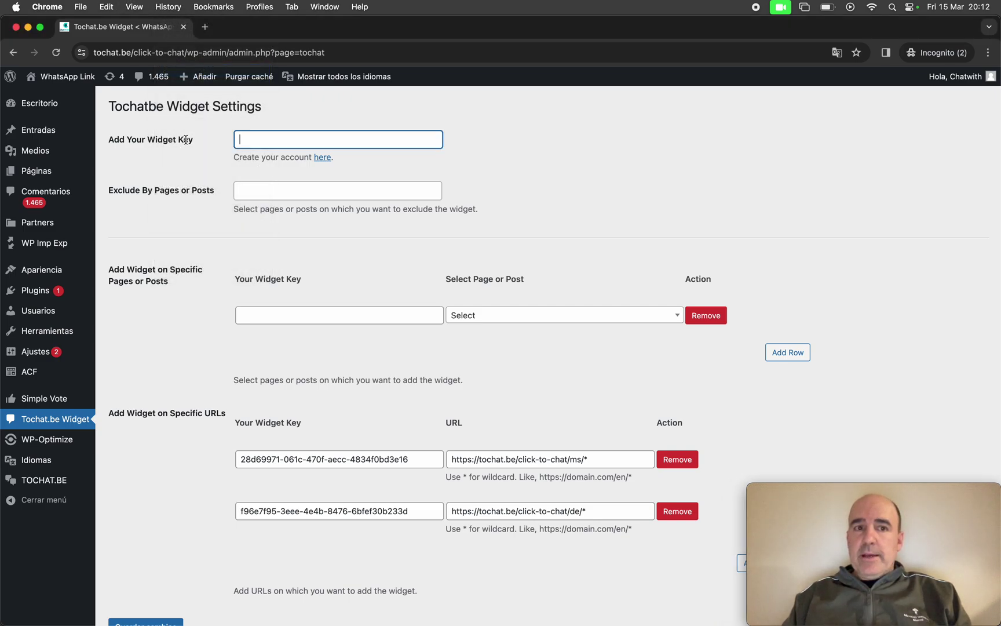
left_click_drag(193, 142, 157, 144)
left_click(252, 139)
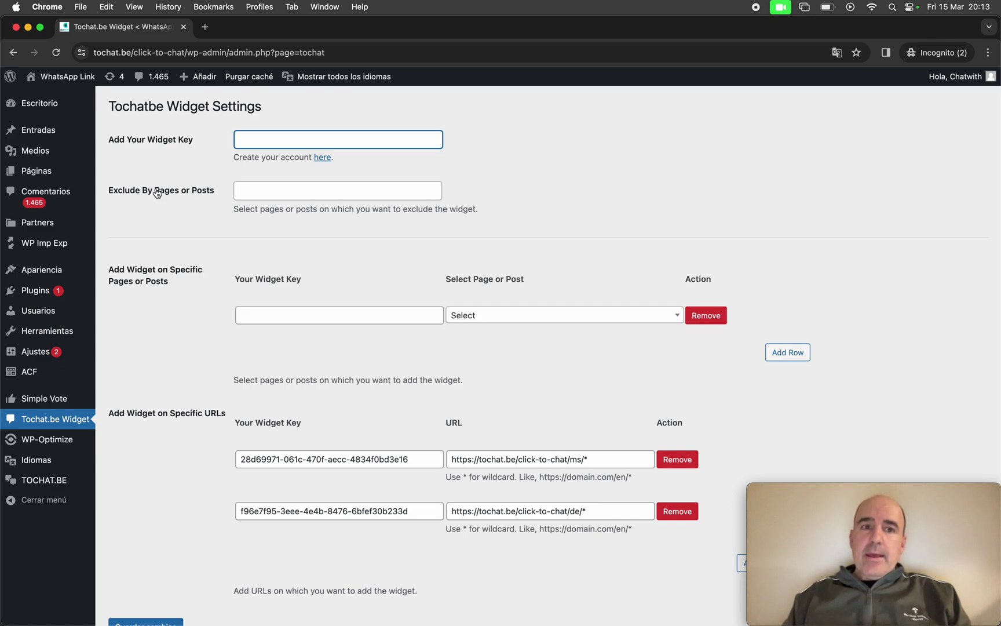
- Browse the Exclude By Pages or Posts list and the per-page key page list without choosing anything
left_click(109, 195)
left_click_drag(109, 195, 215, 199)
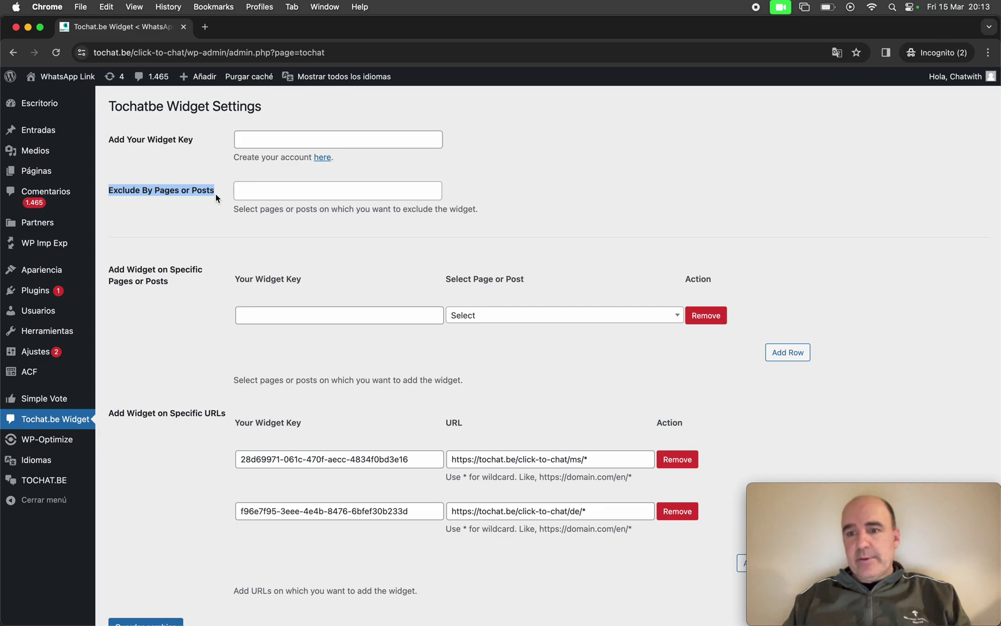
left_click(282, 193)
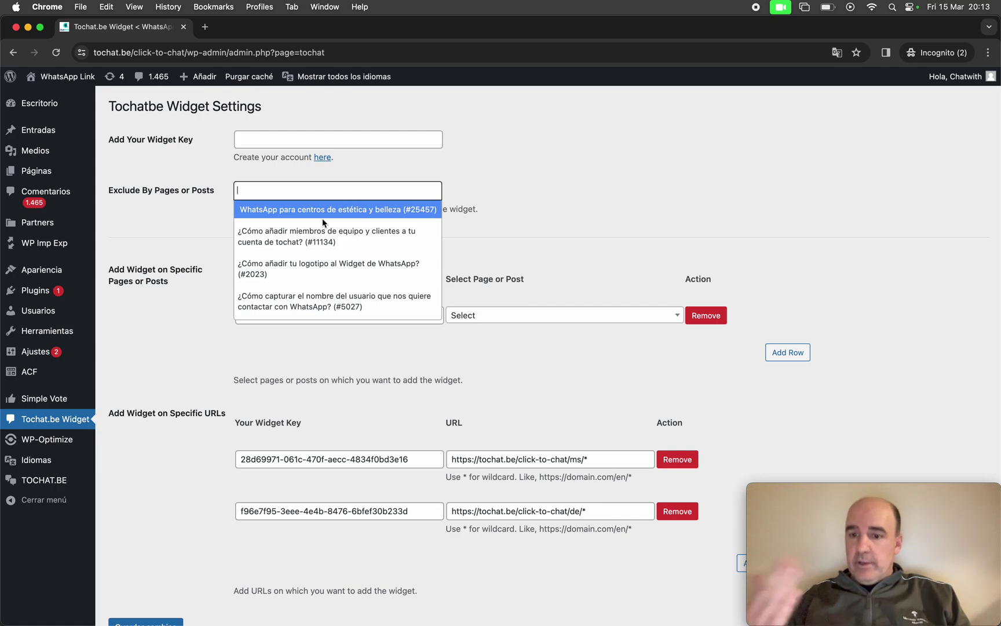
left_click(524, 252)
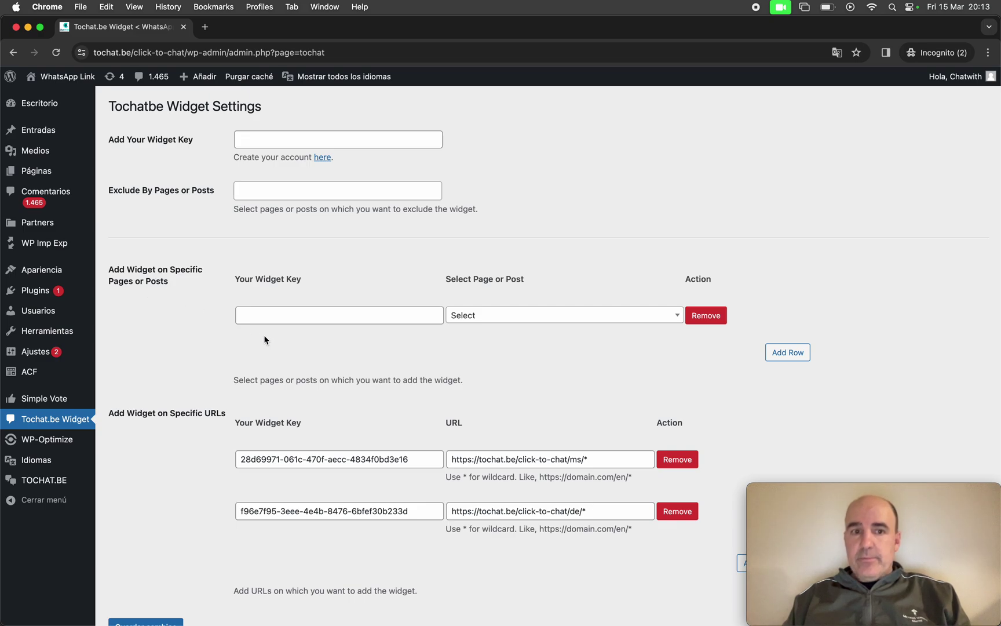
left_click(262, 312)
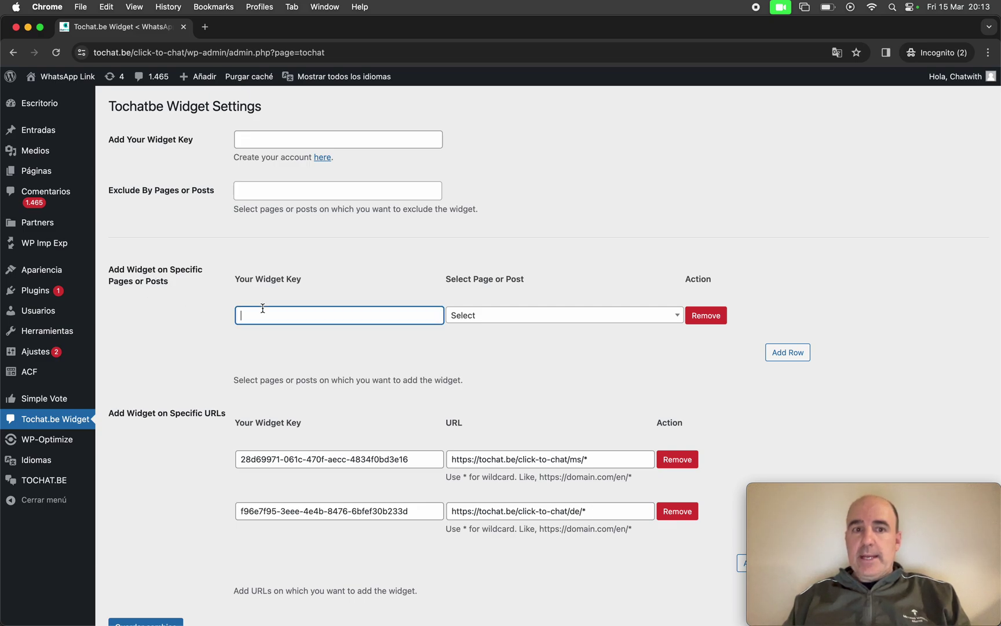
left_click(521, 315)
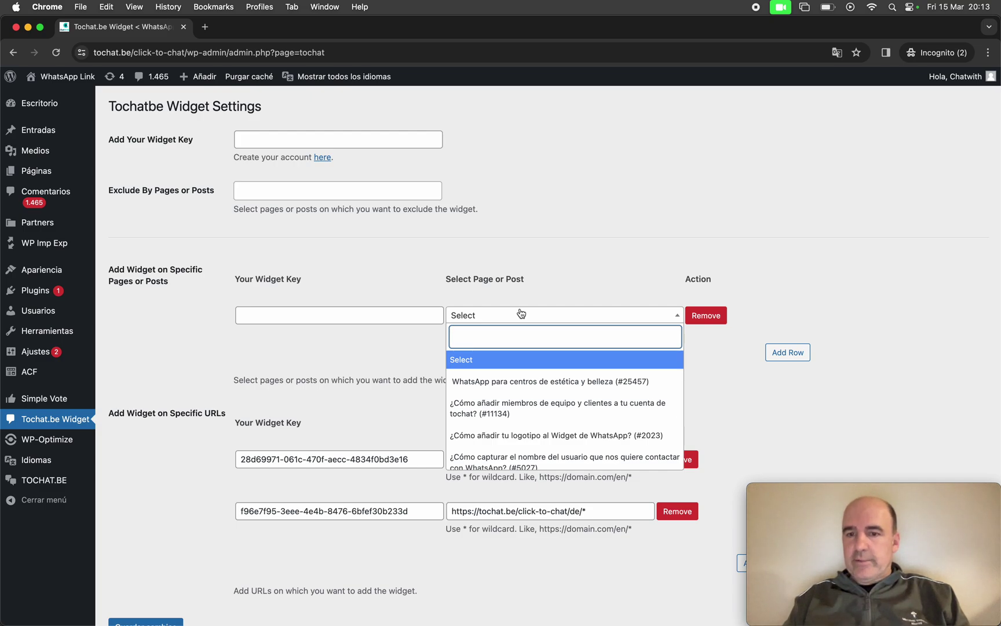
left_click(347, 346)
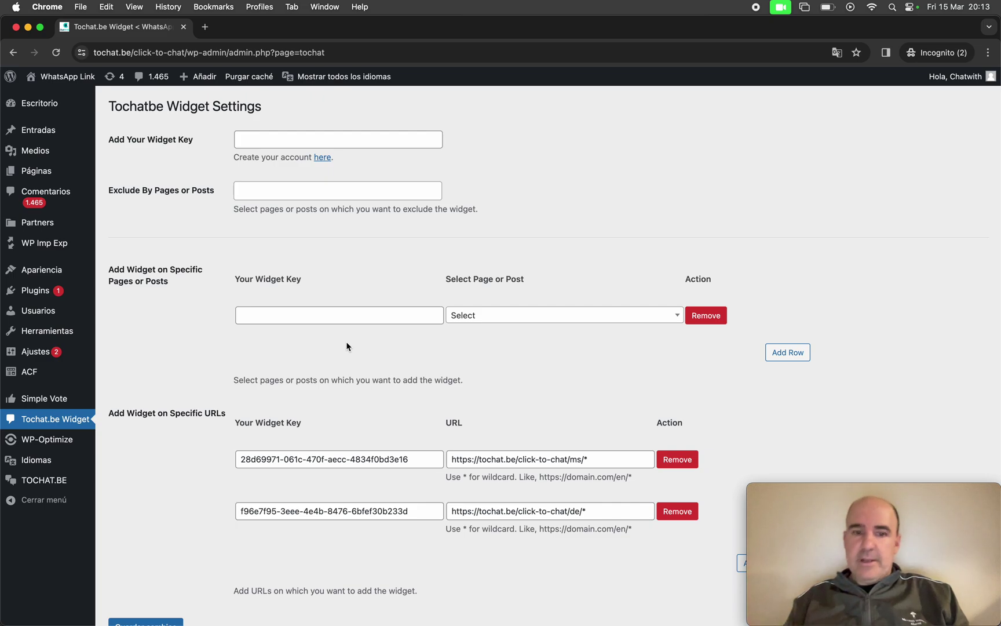
- Bring up the browser window with many tabs and scroll through the WhatsApp Link site page
key("super+Tab")
key("Tab")
key("Tab")
key("Tab")
key("Tab")
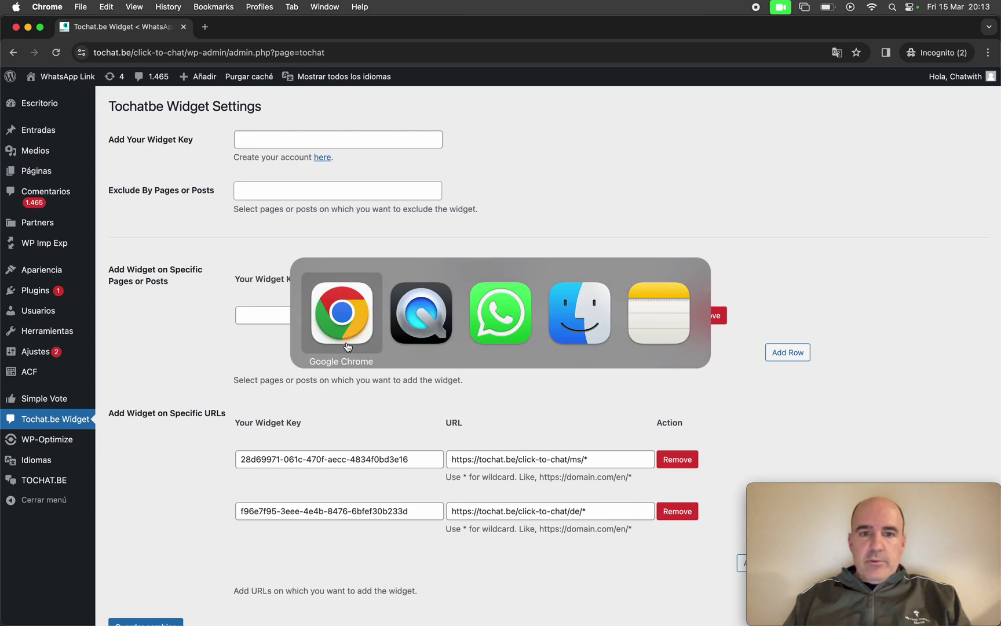
left_click(345, 7)
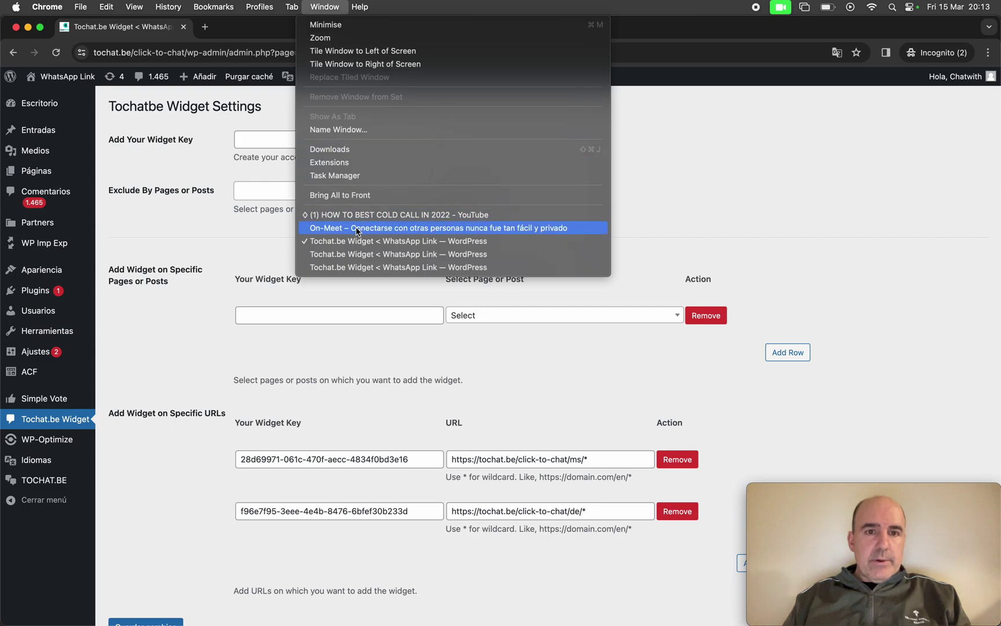
left_click(360, 255)
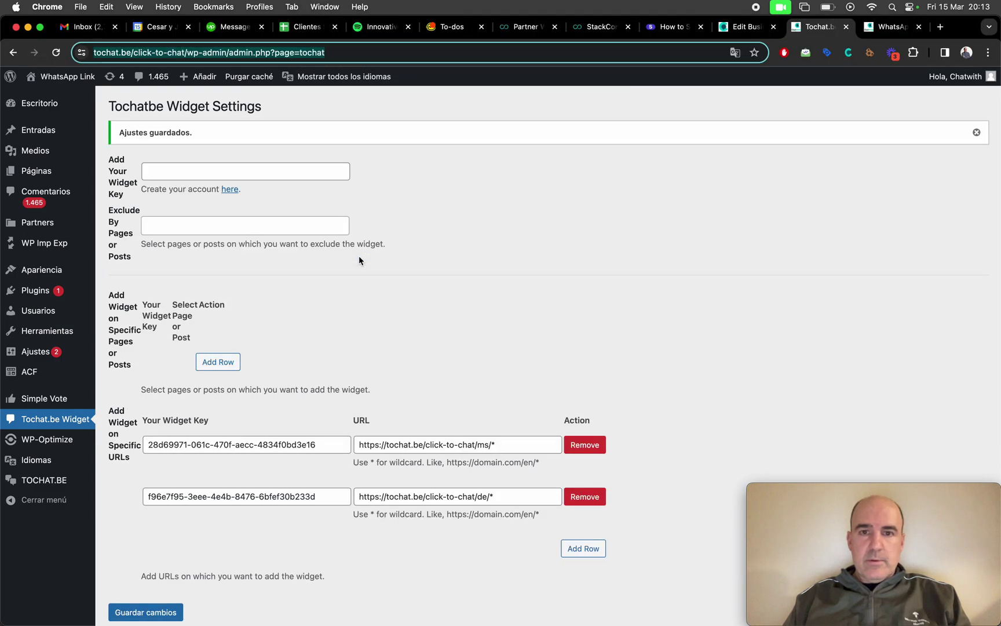
left_click(889, 29)
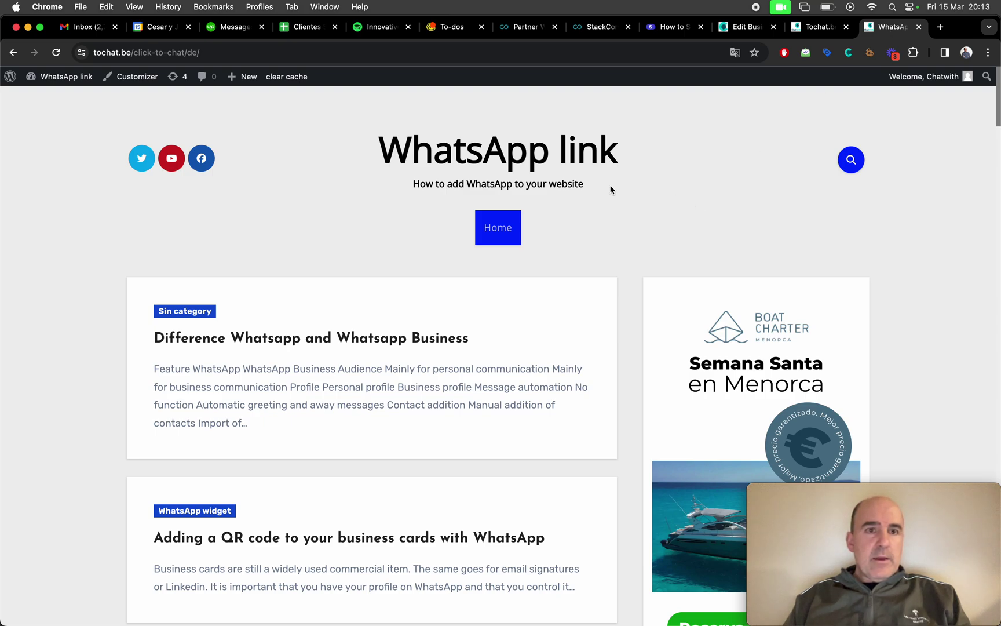
scroll(611, 190, "down", 5)
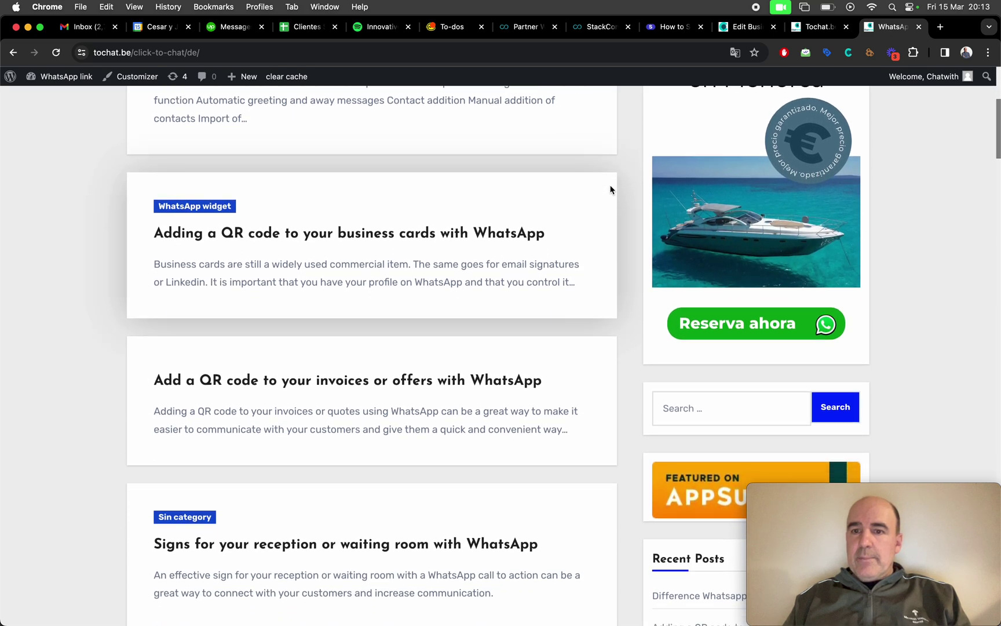
scroll(611, 189, "down", 3)
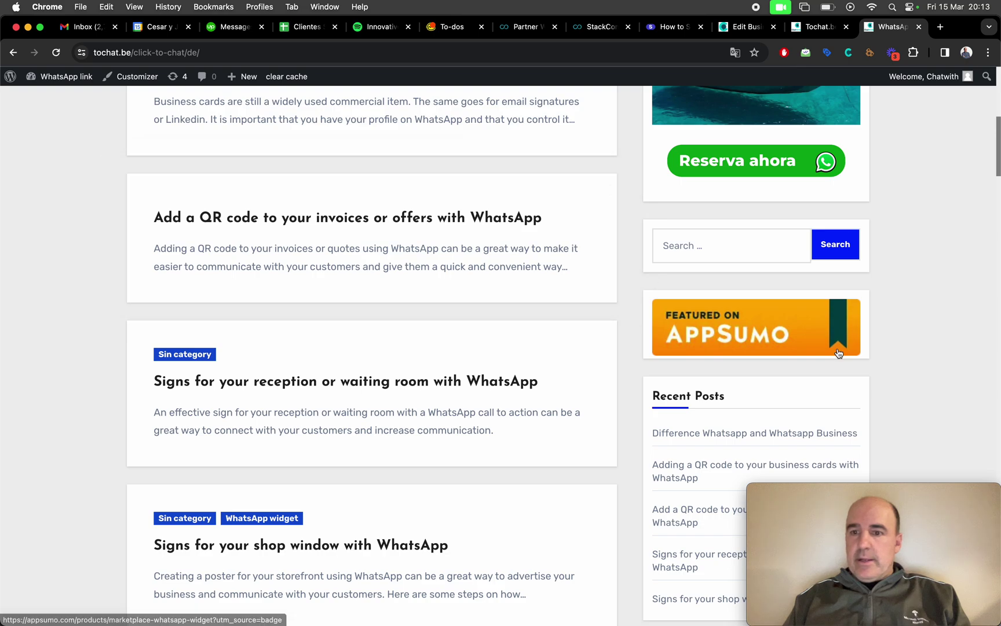
- Reload the site page, dismiss the translation prompt, and return to the Tochatbe Widget Settings tab
left_click_drag(925, 488, 926, 104)
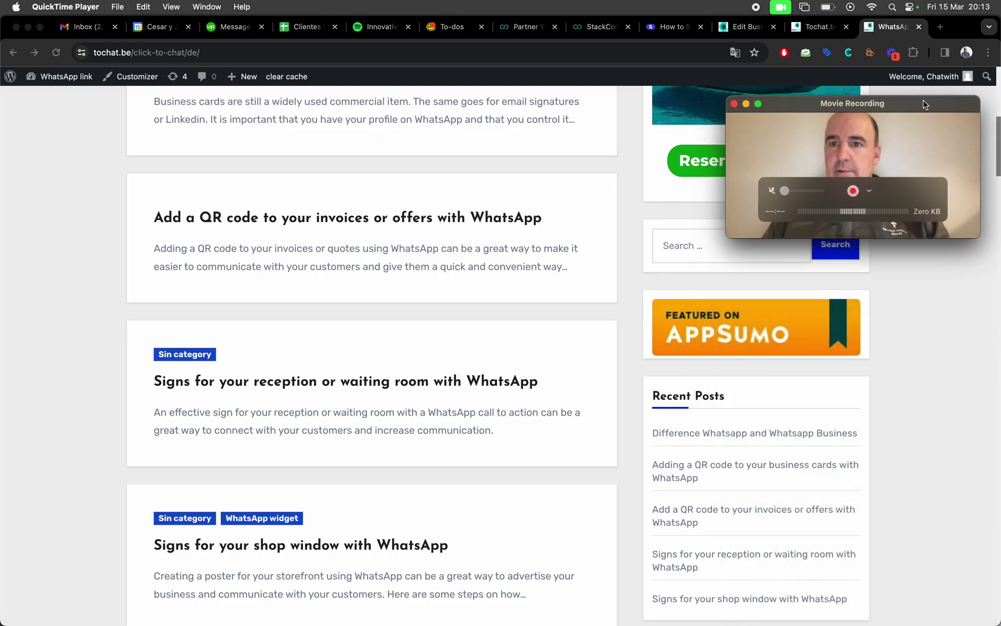
left_click(921, 304)
scroll(532, 325, "up", 1)
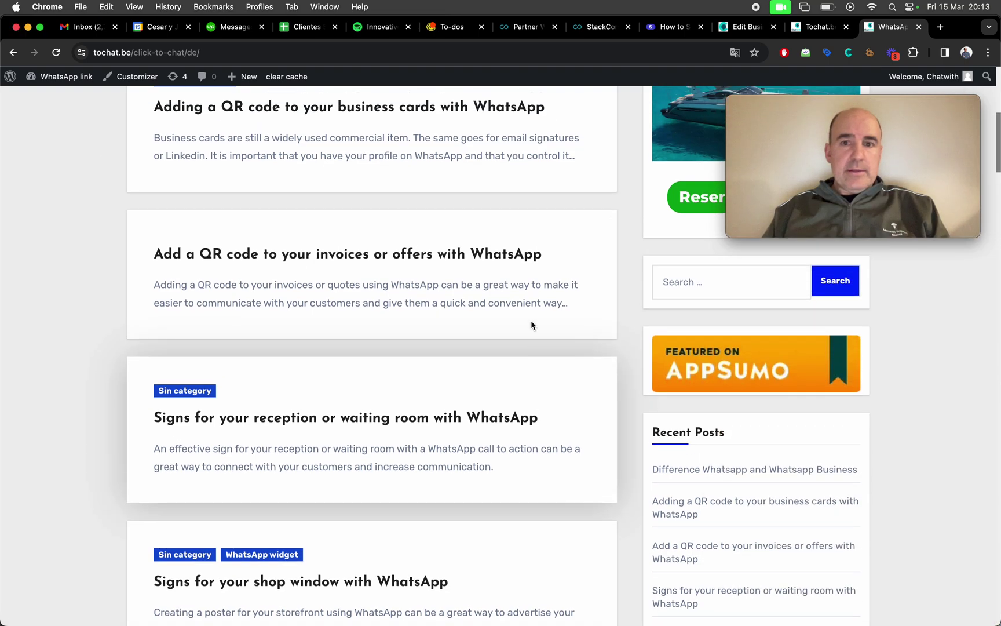
scroll(532, 325, "up", 10)
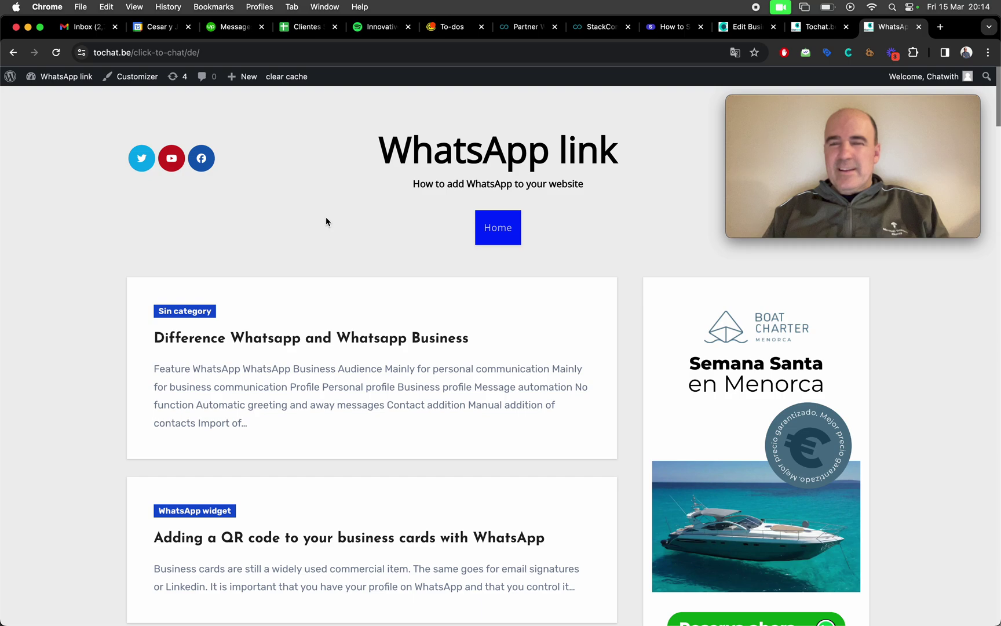
key("super+r")
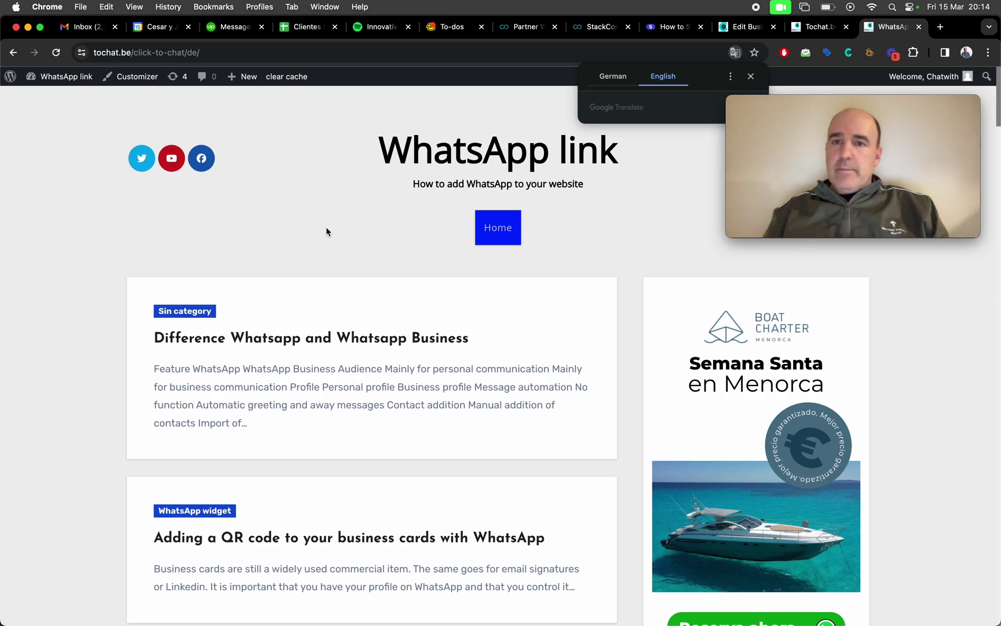
left_click(751, 77)
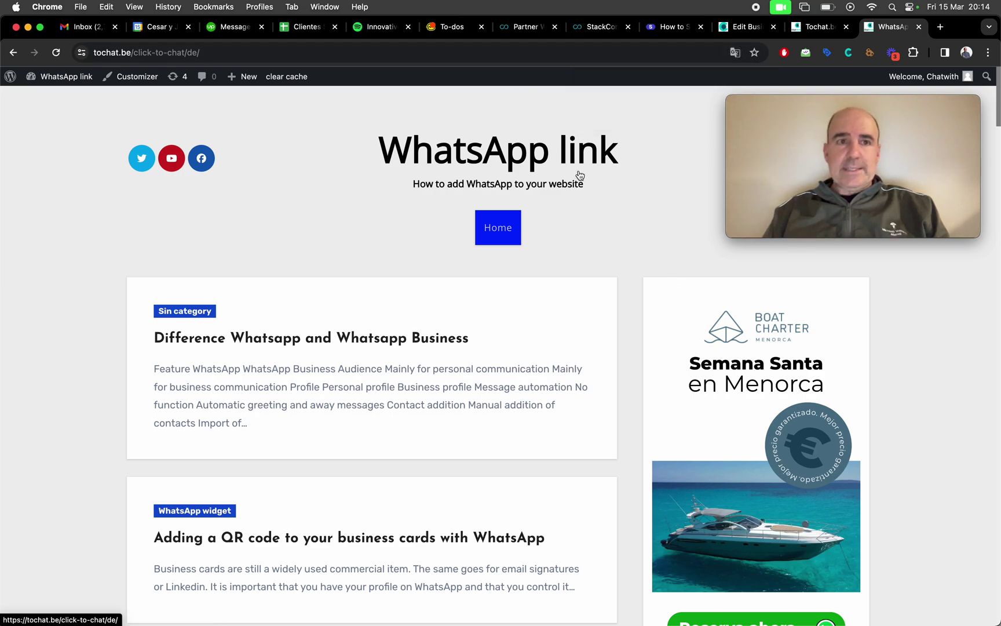
left_click(817, 27)
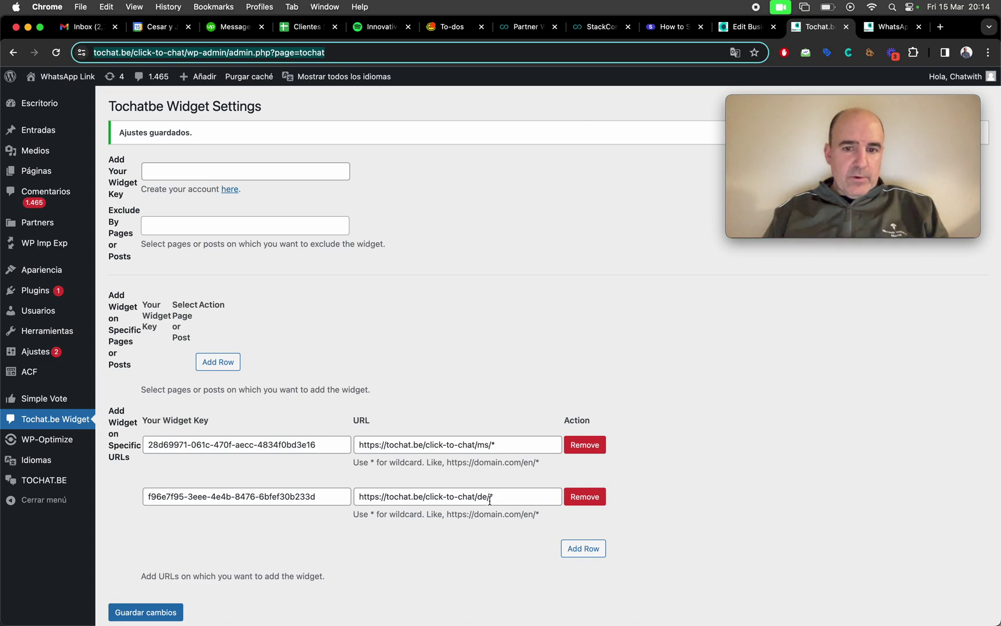
- Delete the trailing * from the widget URLs and save with Guardar cambios
left_click(509, 499)
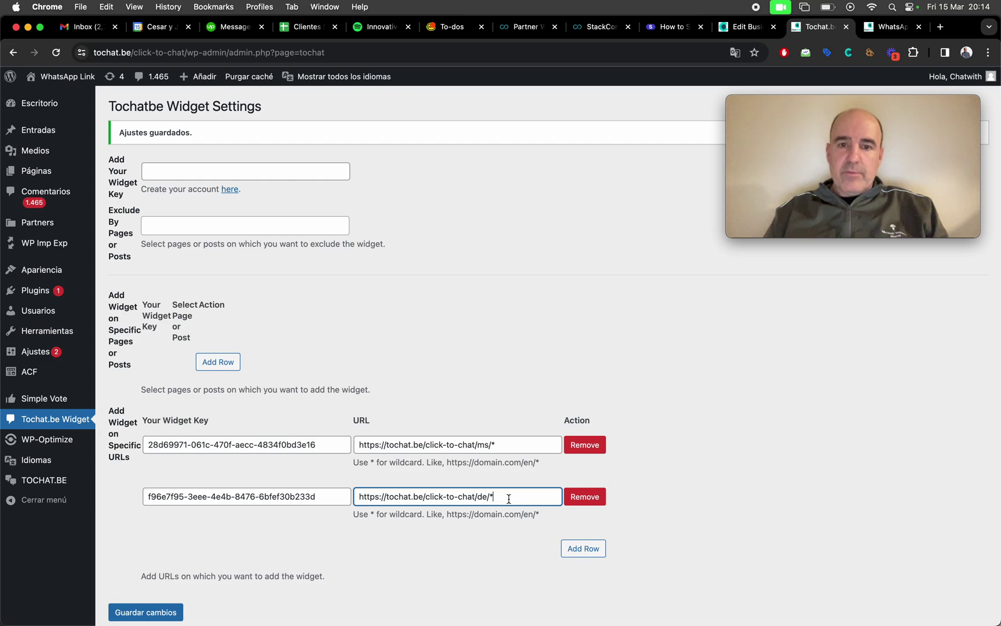
left_click(512, 440)
key("BackSpace")
left_click(499, 584)
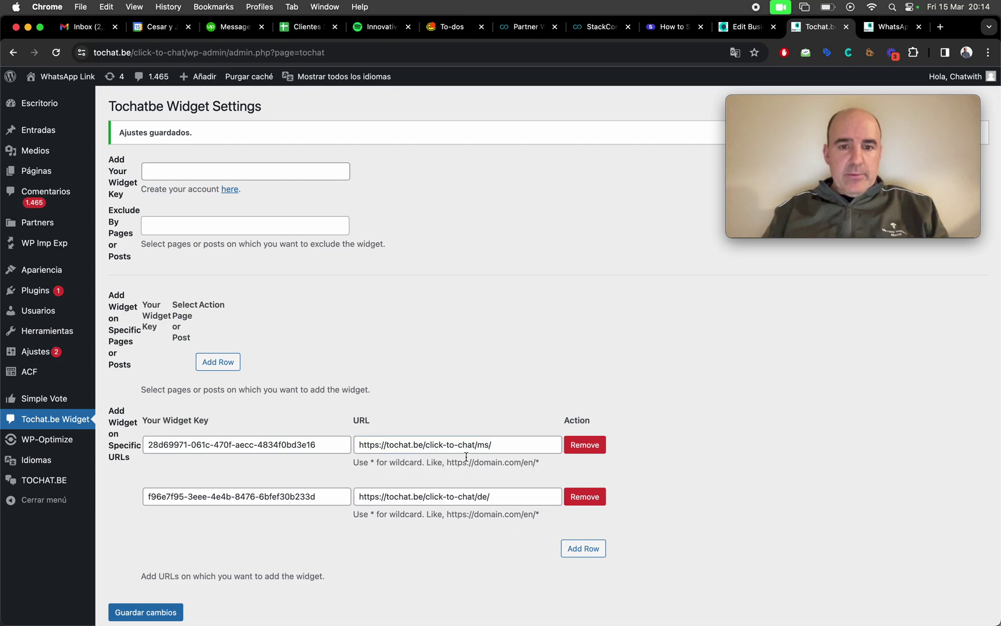
left_click(146, 612)
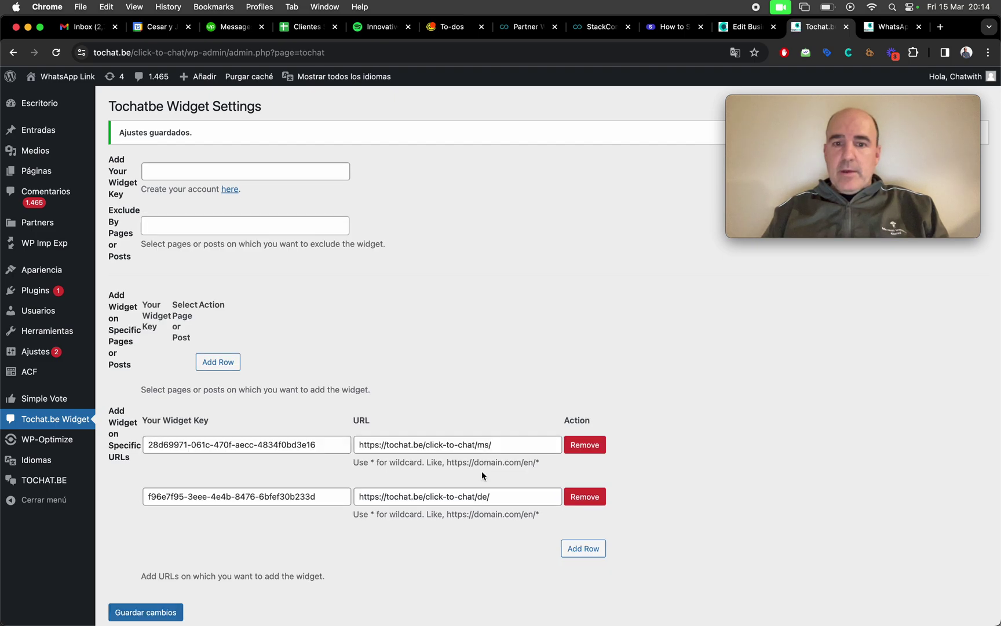
- Copy both rows' widget keys, then view the site's German click-to-chat/de/ page
left_click(235, 442)
key("super+a")
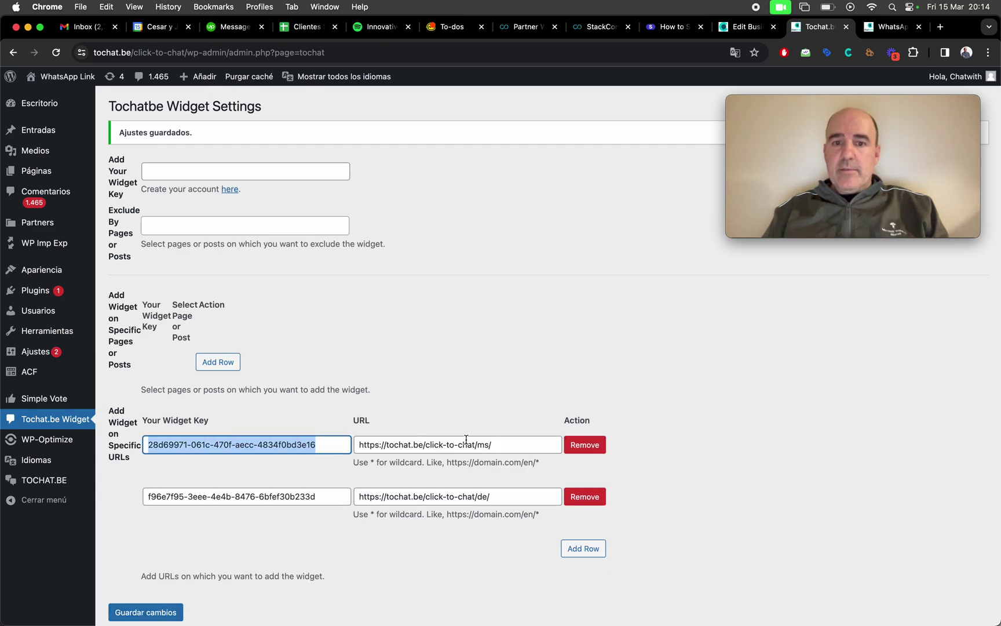
left_click(478, 444)
left_click(203, 505)
key("super+a")
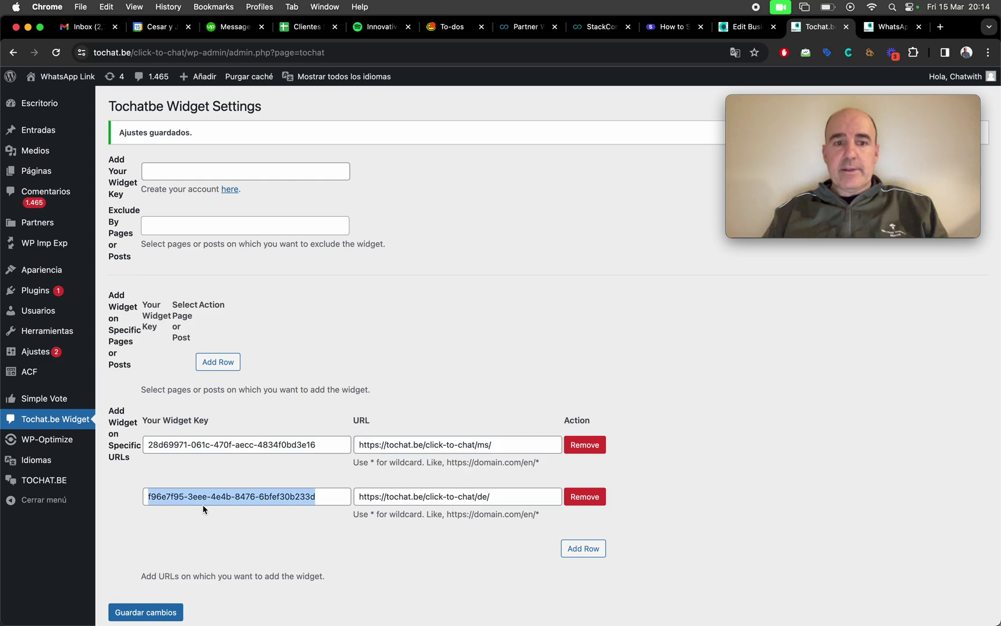
left_click(416, 499)
left_click(457, 577)
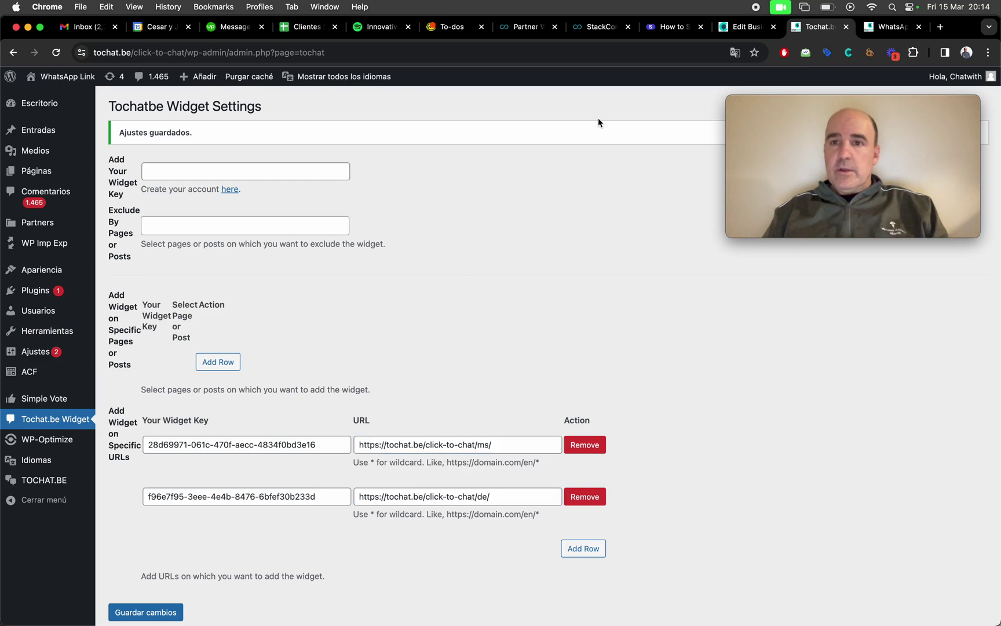
left_click(902, 29)
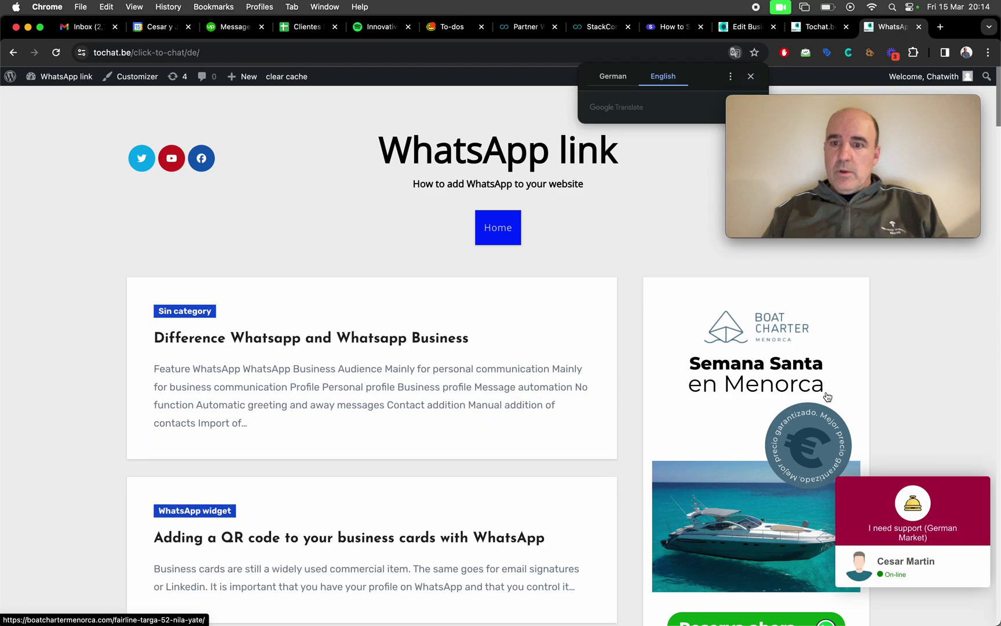
- Dismiss Translate and change the address from de to ms to load /click-to-chat/ms/
left_click(751, 76)
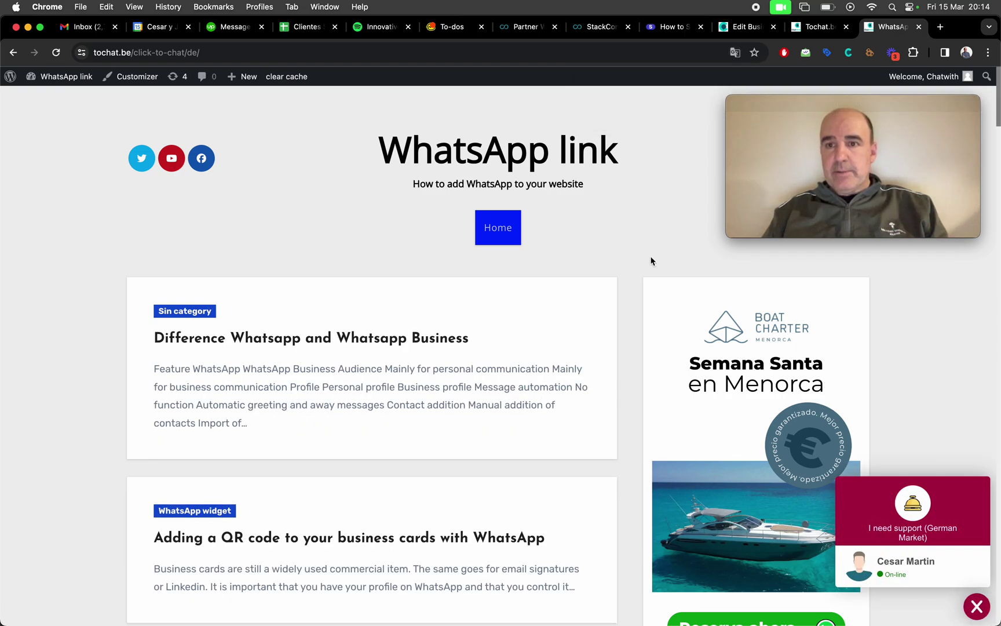
left_click(197, 53)
double_click(220, 53)
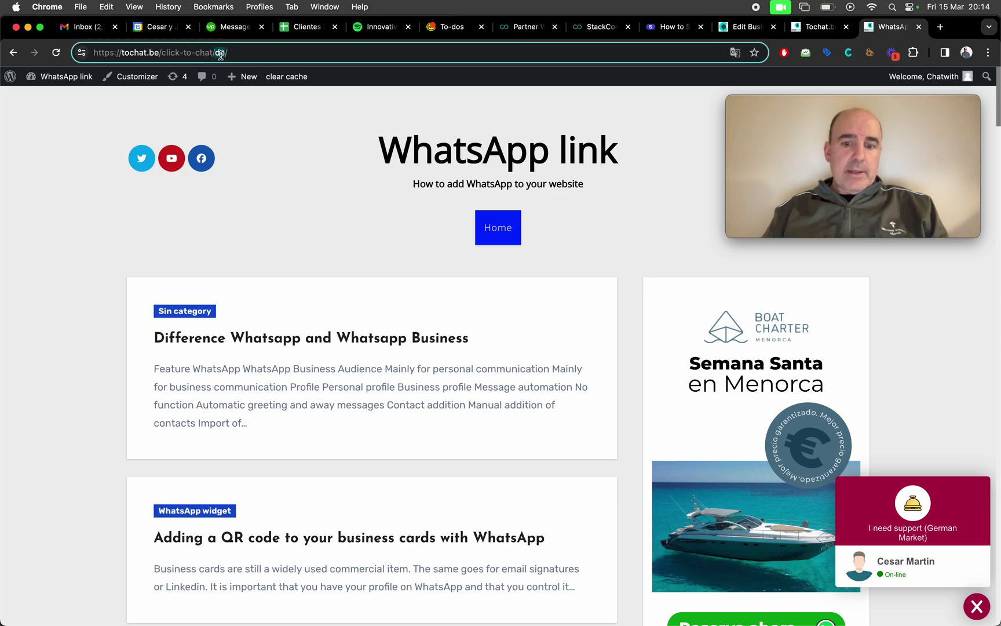
type("ms")
key("Return")
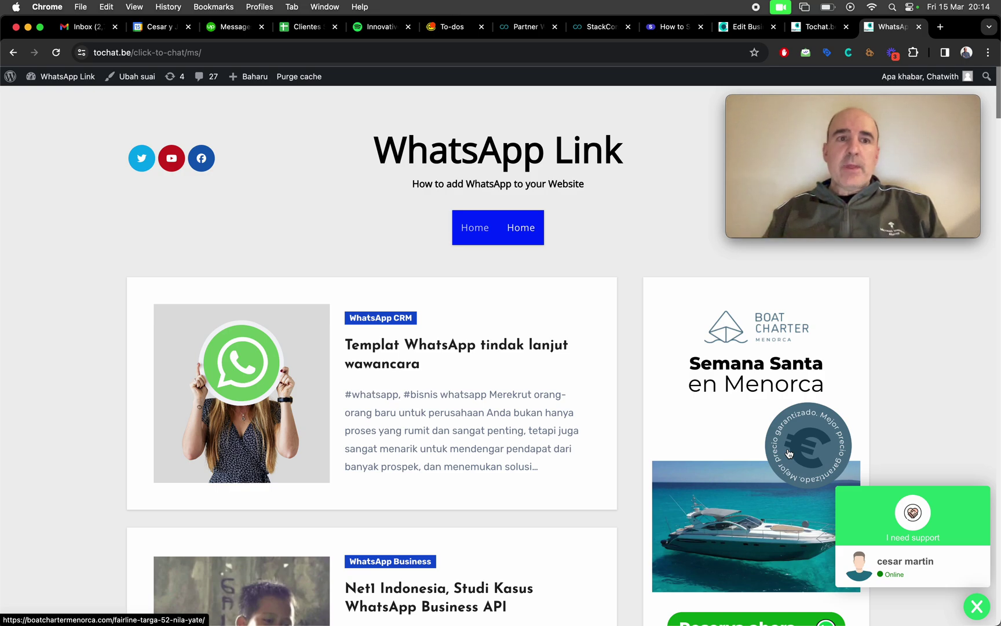
left_click(191, 52)
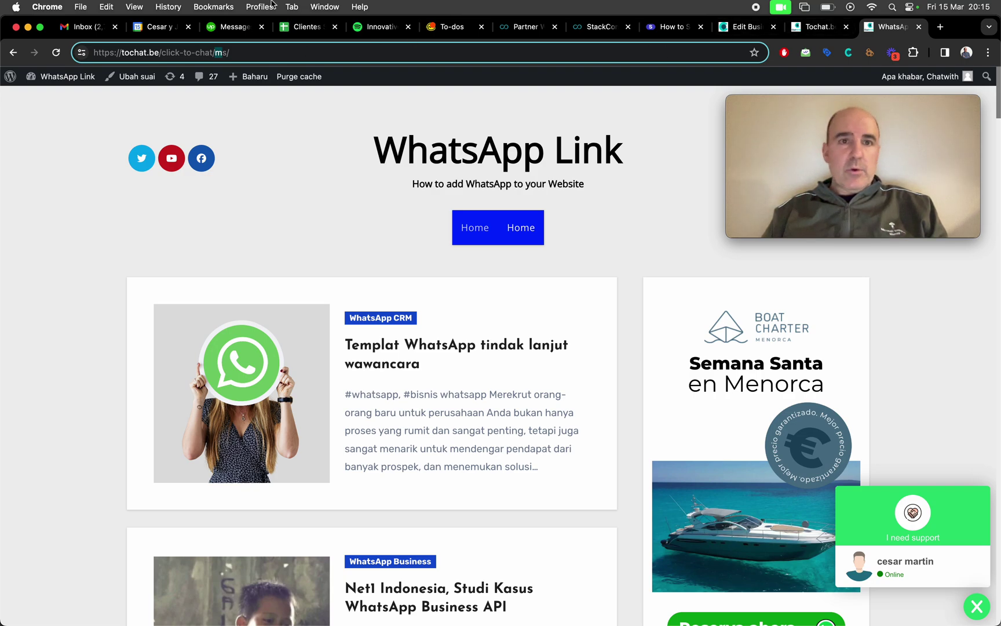
- Close the extra Tochat.be Widget settings window with Cmd+W and reselect the WhatsApp Link window
left_click(318, 8)
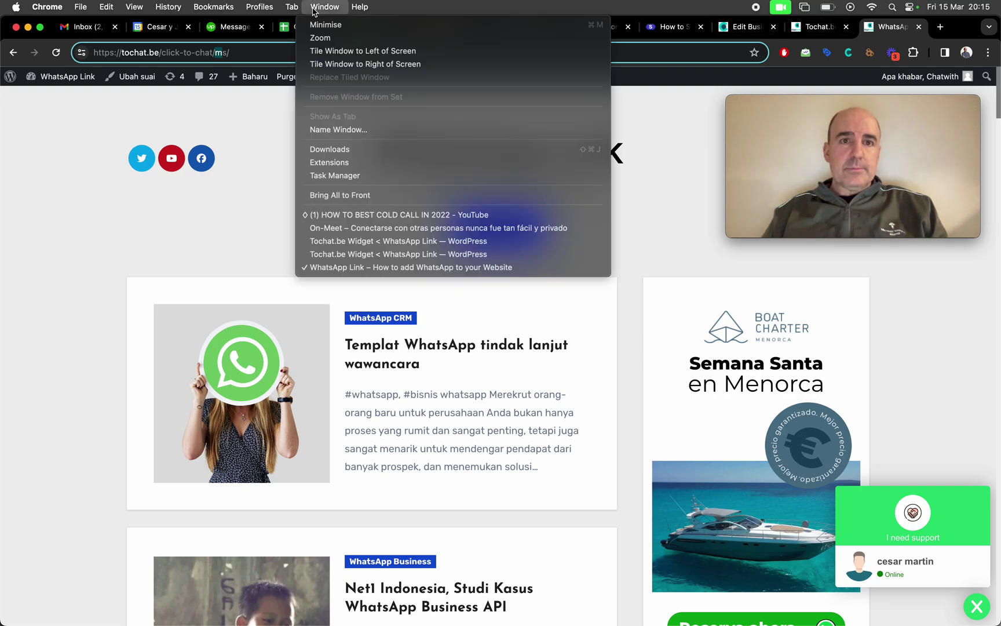
left_click(371, 244)
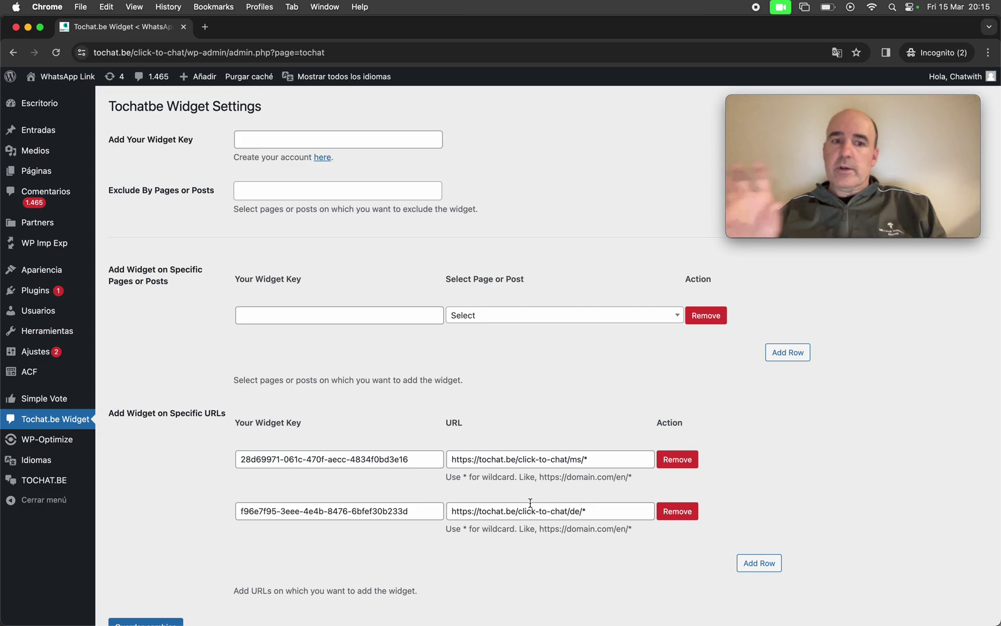
triple_click(371, 462)
left_click(200, 466)
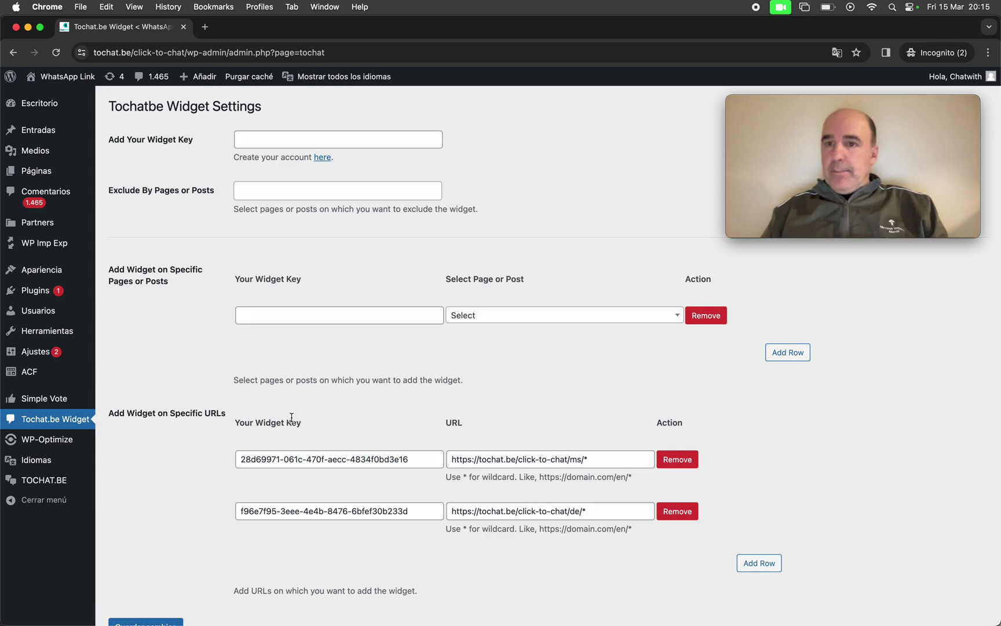
left_click(323, 7)
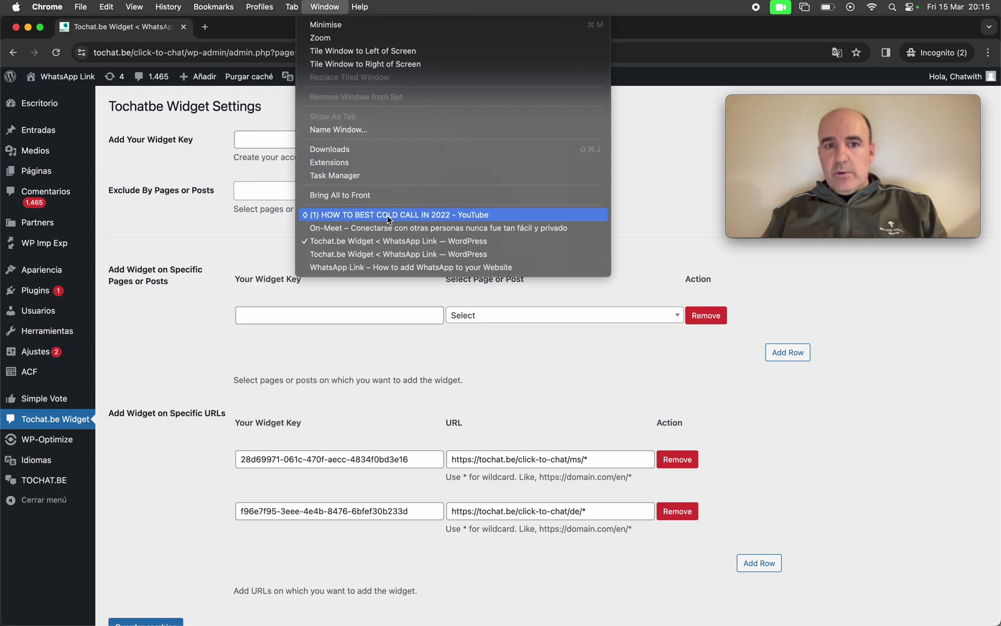
left_click(392, 251)
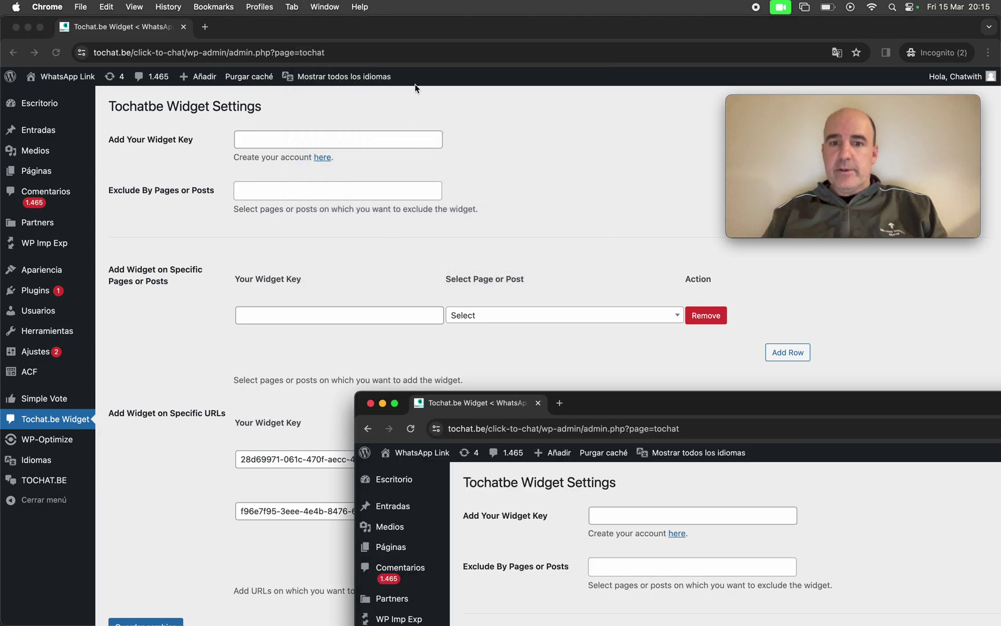
key("super+w")
left_click(322, 7)
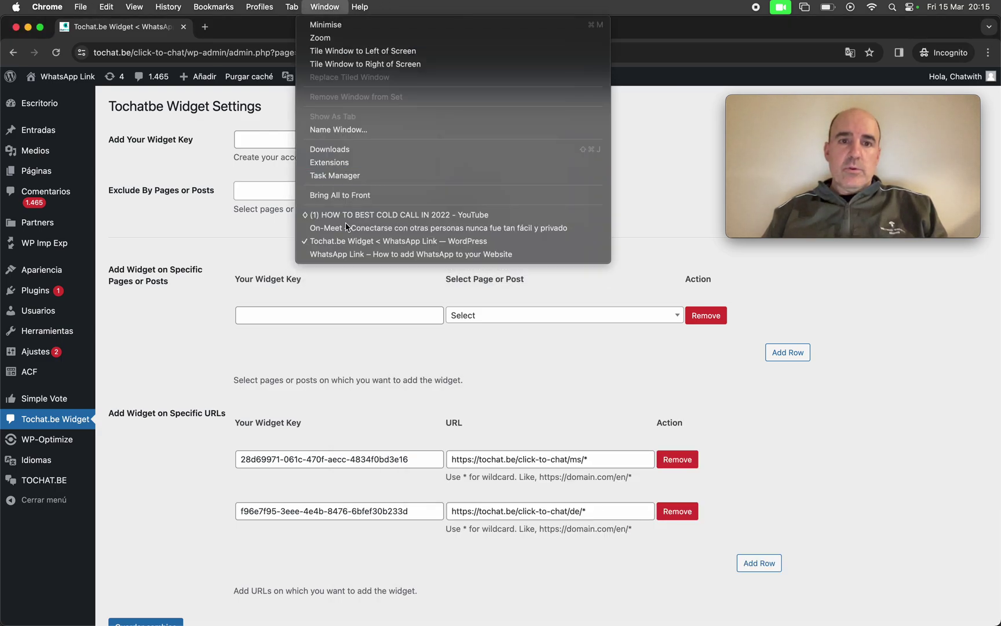
left_click(349, 259)
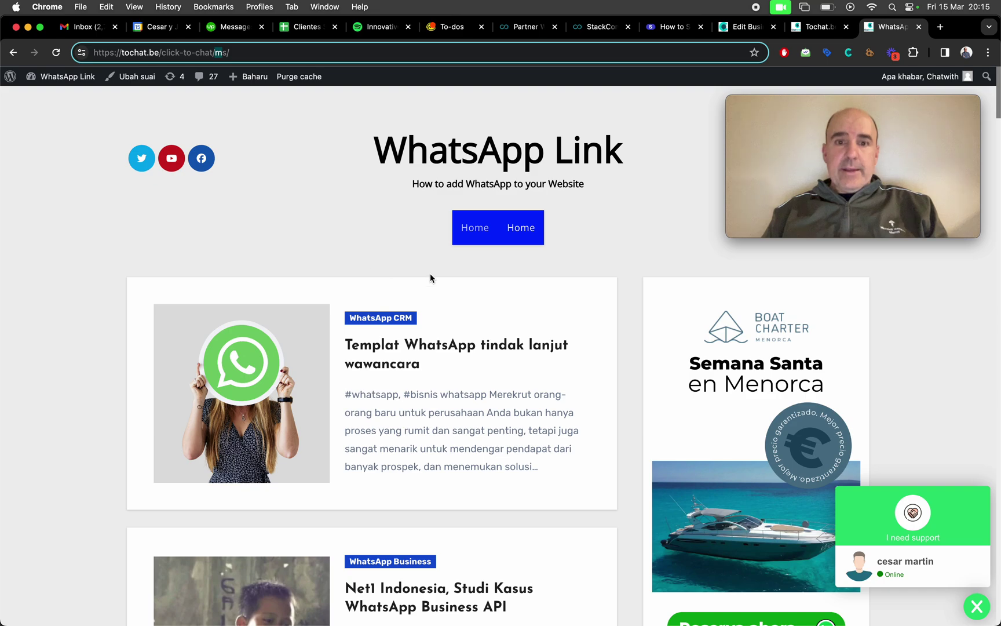
- Open Widget for support German from the widgets list, show its install code, and highlight the key
left_click(742, 28)
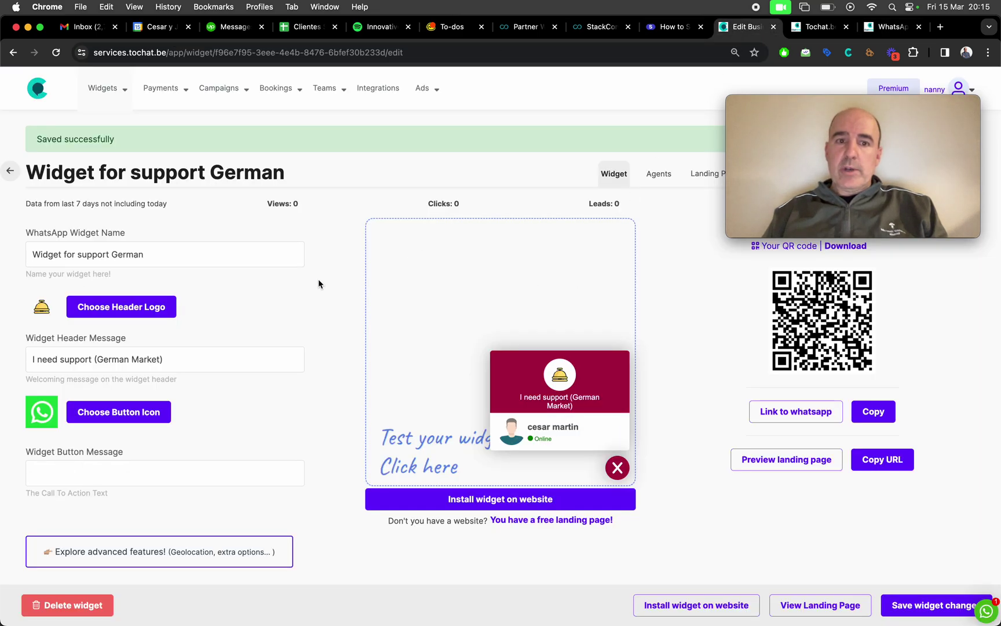
mouse_move(105, 87)
left_click(113, 133)
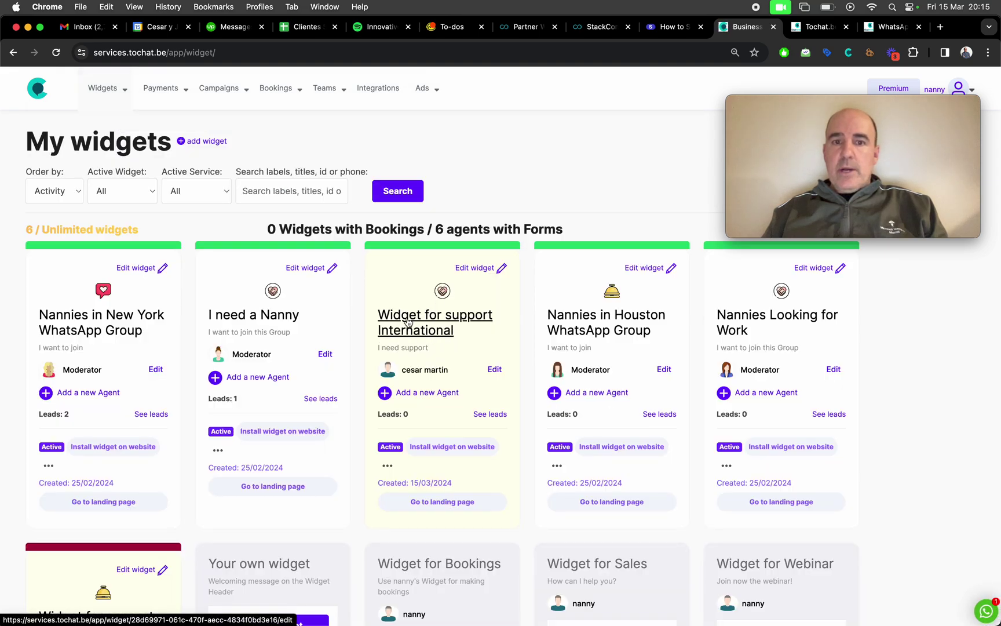
left_click_drag(458, 336, 383, 316)
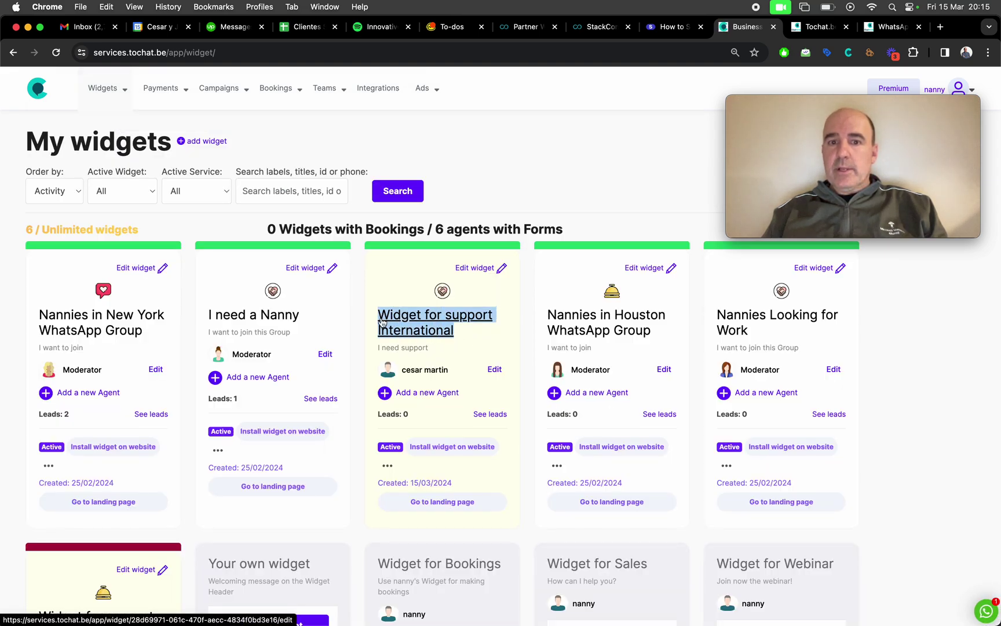
scroll(416, 348, "down", 3)
scroll(416, 349, "down", 5)
left_click_drag(108, 371, 31, 349)
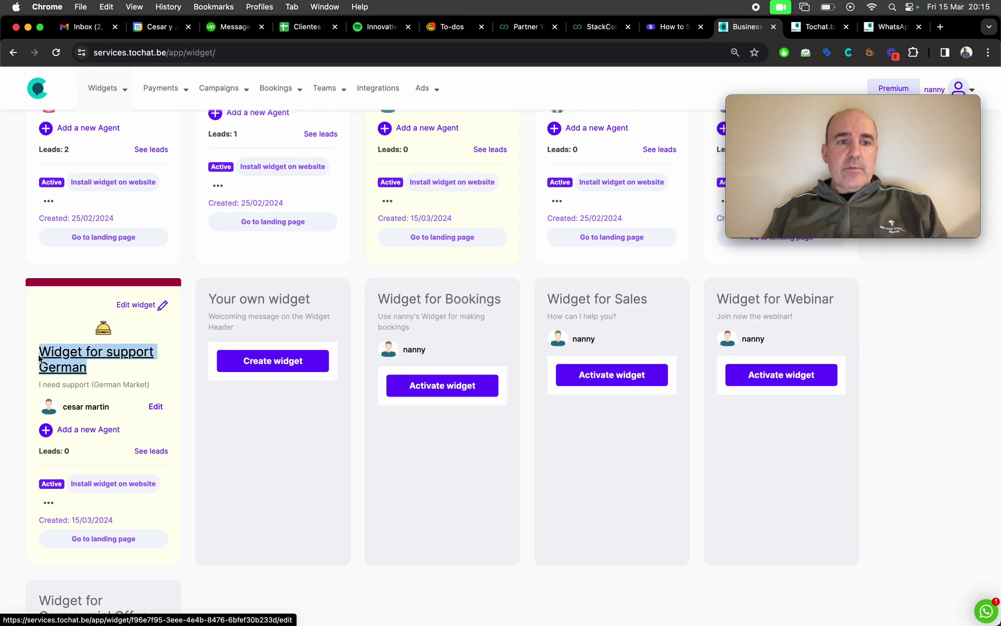
left_click(67, 371)
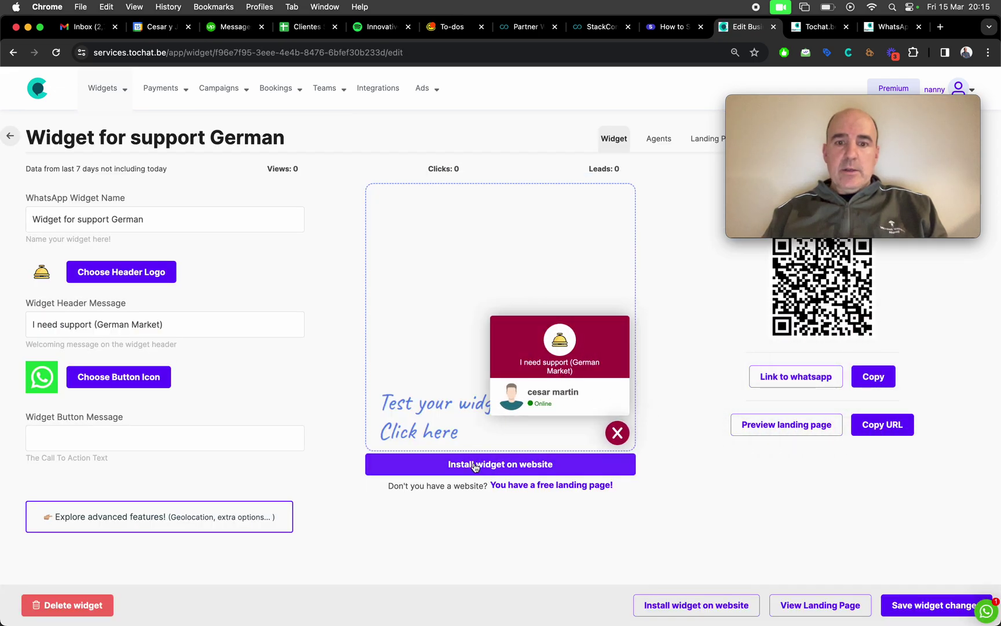
left_click(474, 465)
left_click_drag(397, 311, 531, 308)
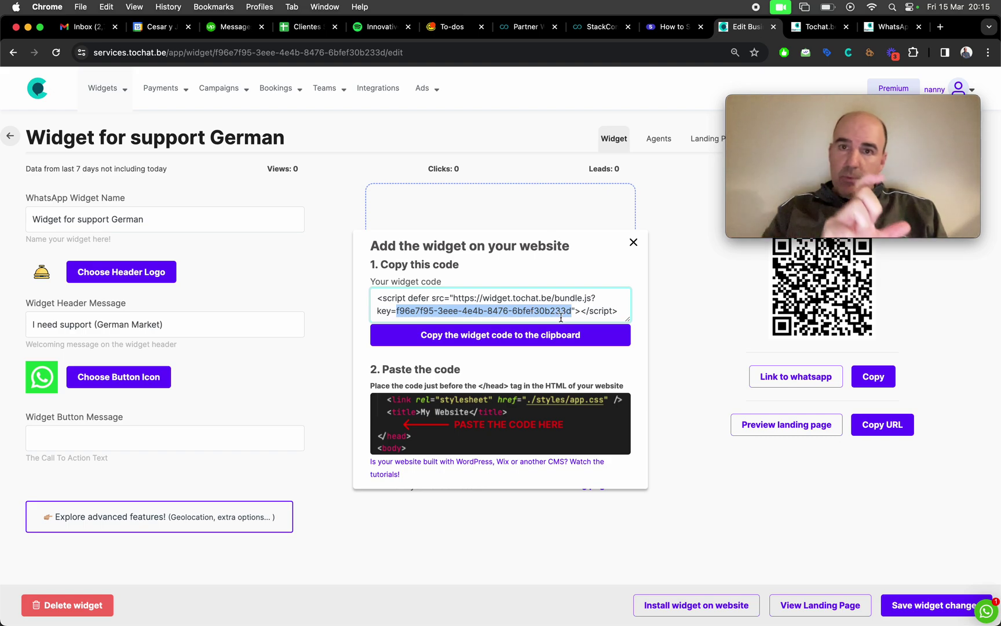
- Switch to the incognito 'Tochat.be Widget < WhatsApp Link — WordPress' window via the Window menu
left_click(819, 29)
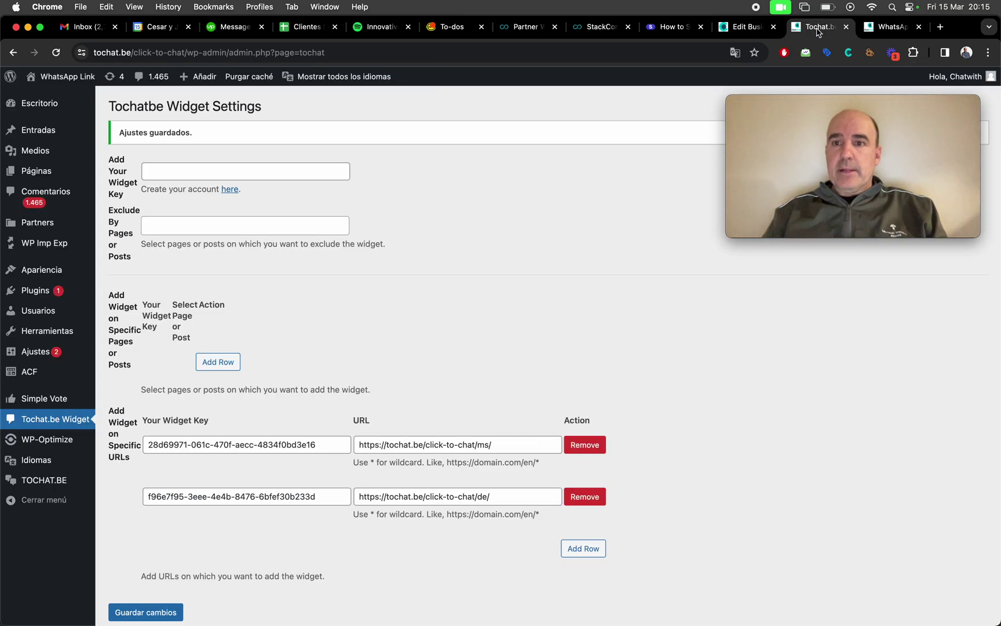
left_click(891, 29)
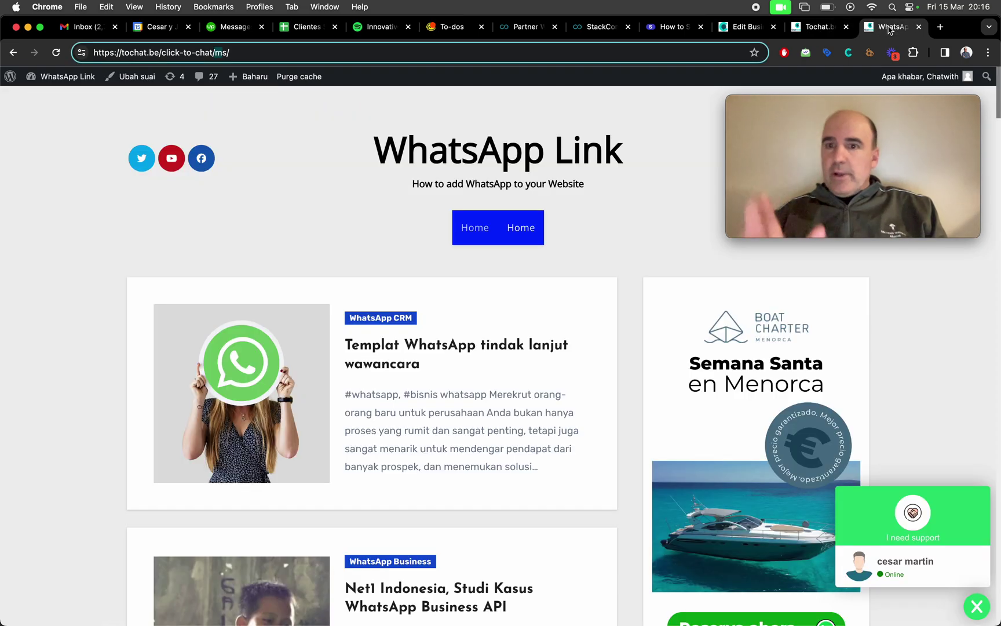
left_click(325, 7)
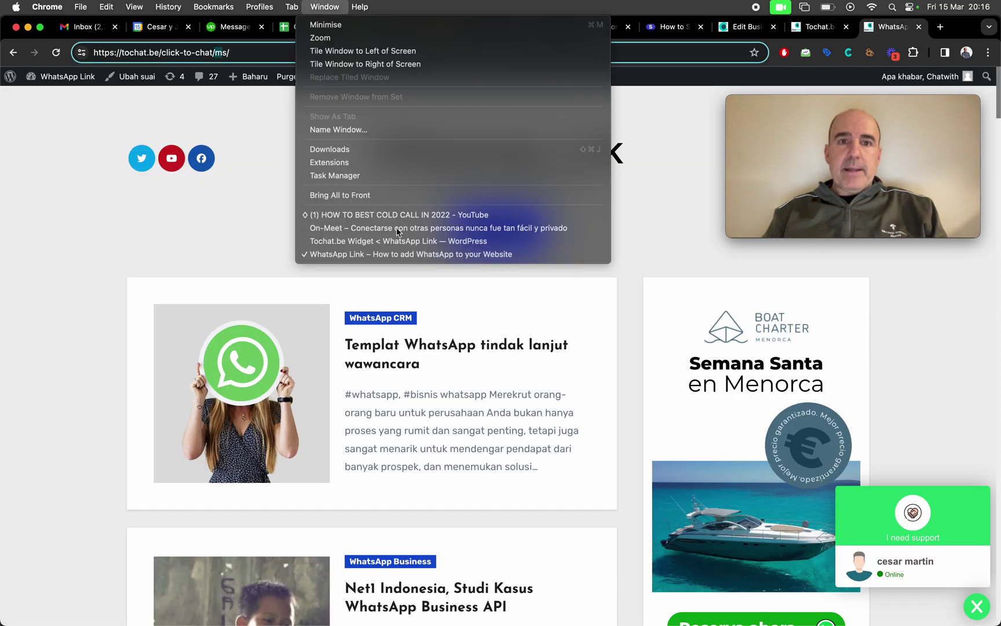
left_click(402, 248)
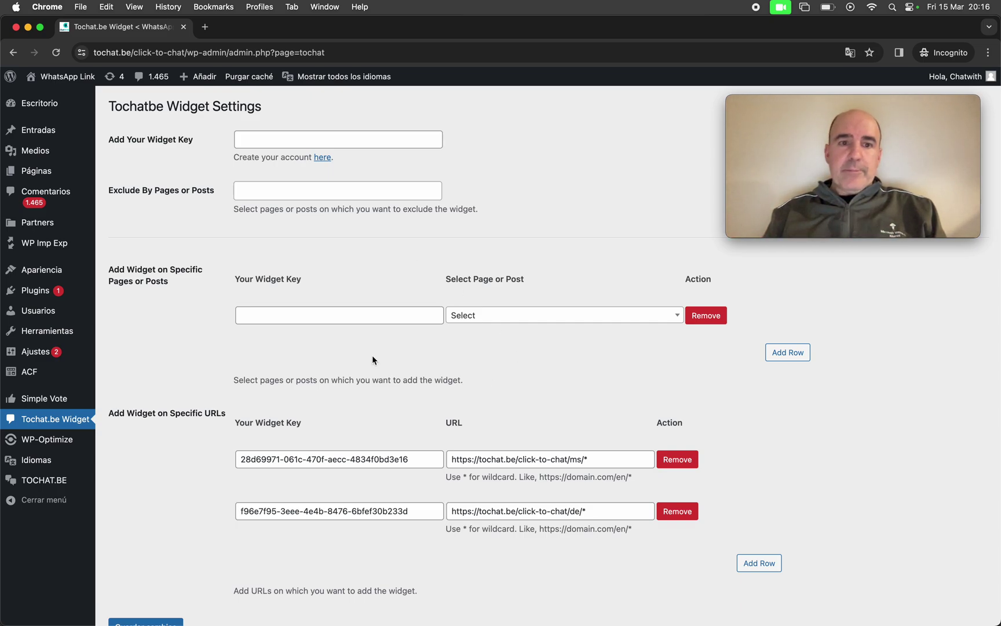
- Highlight the general Your Widget Key field and the general and per-page key sections
left_click(313, 316)
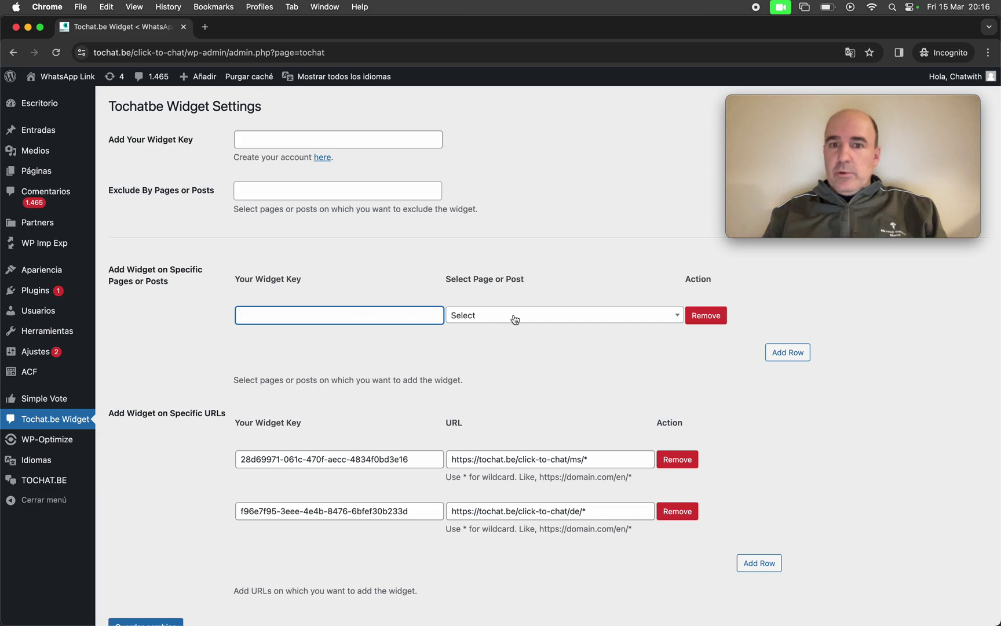
left_click(264, 134)
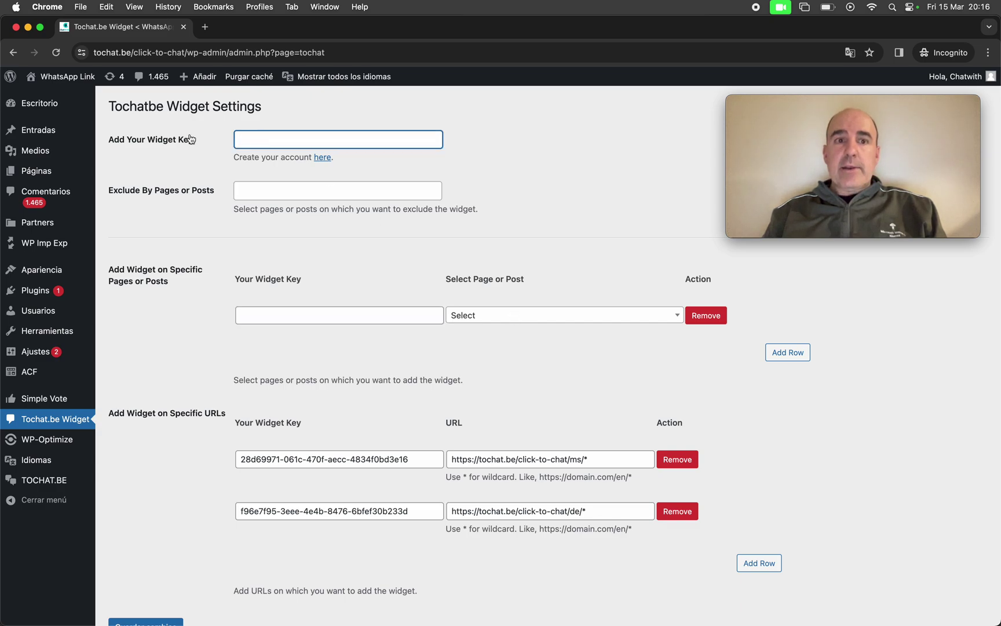
left_click_drag(194, 139, 126, 143)
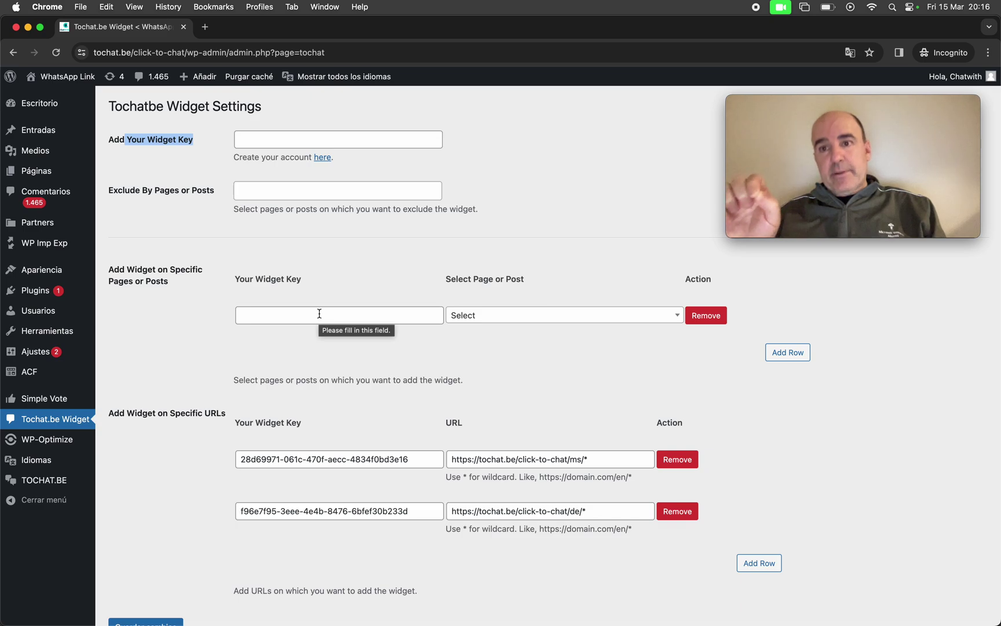
left_click_drag(107, 266, 192, 332)
left_click(192, 332)
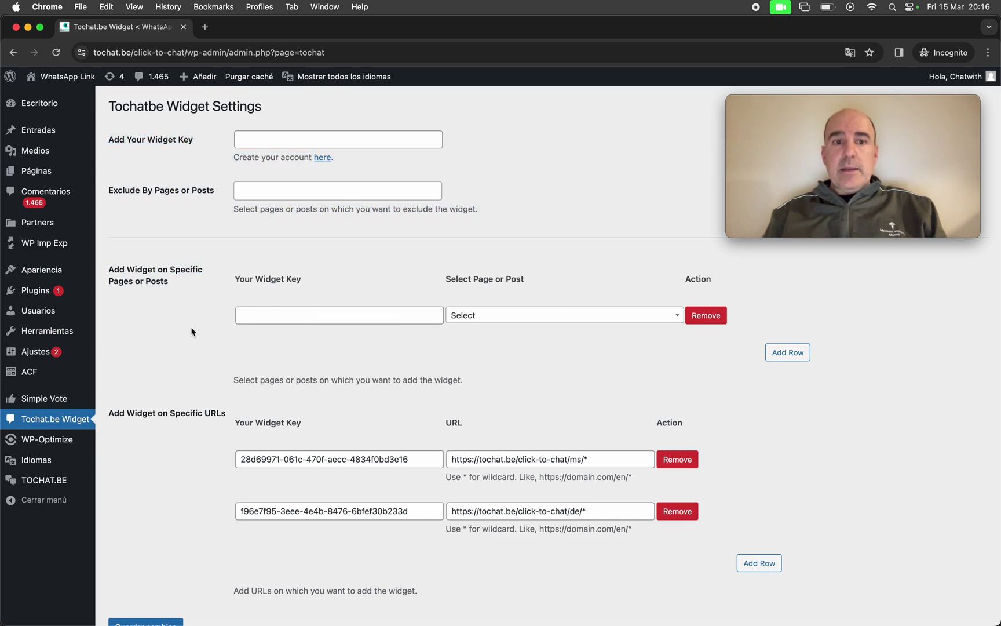
- Mark the Add Widget on Specific URLs heading, each row's widget key, and ms and de in the URLs
triple_click(139, 416)
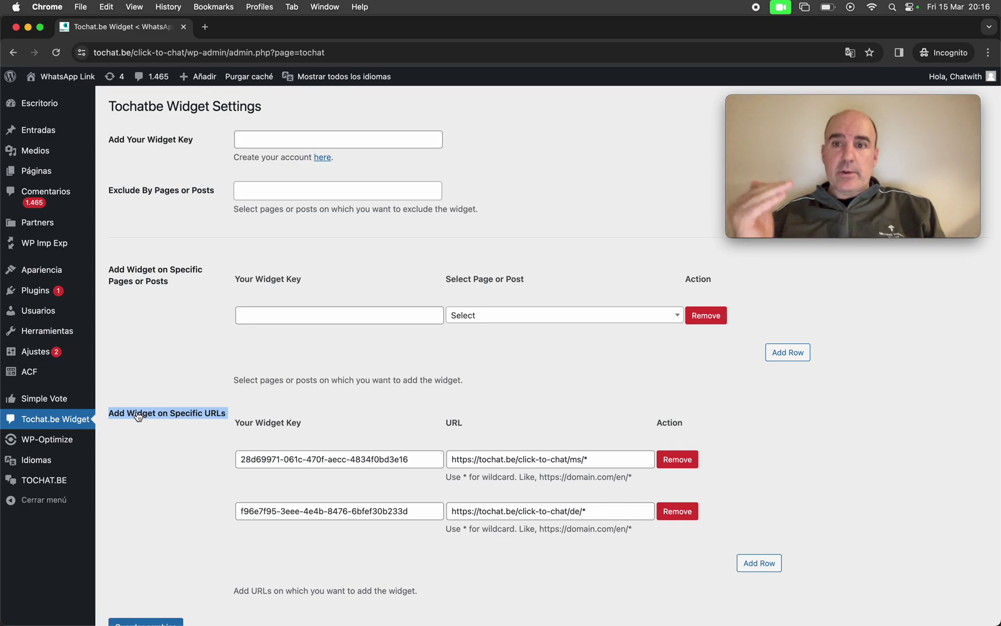
triple_click(308, 459)
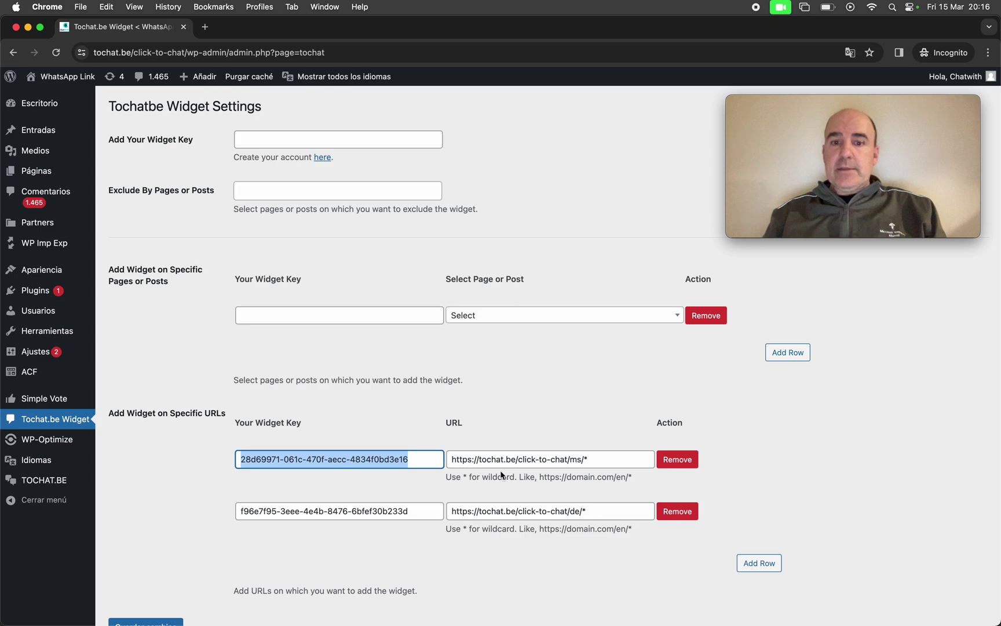
left_click(569, 459)
double_click(570, 460)
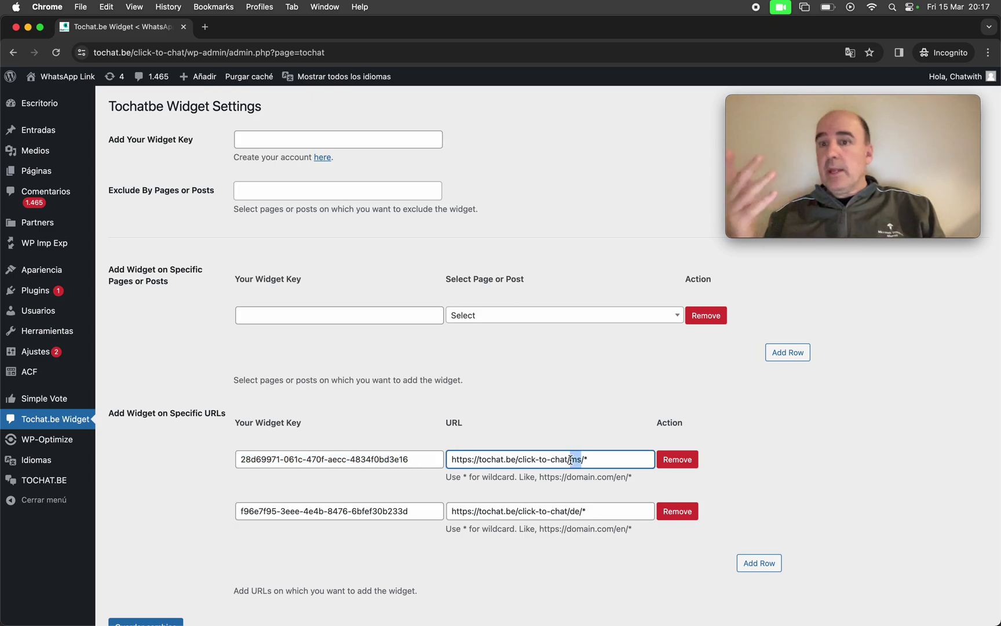
triple_click(390, 511)
double_click(575, 511)
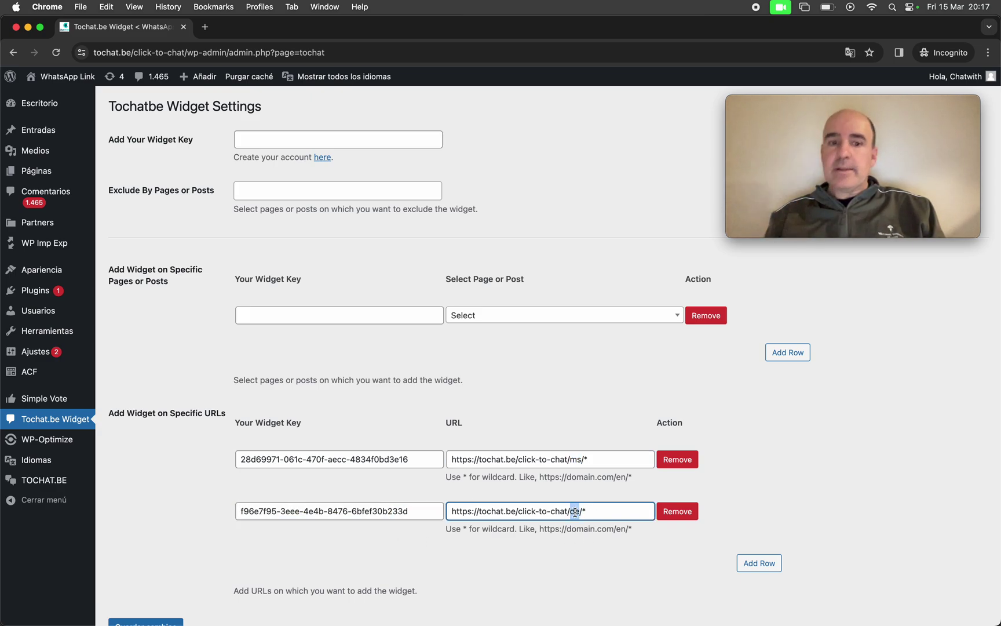
triple_click(323, 511)
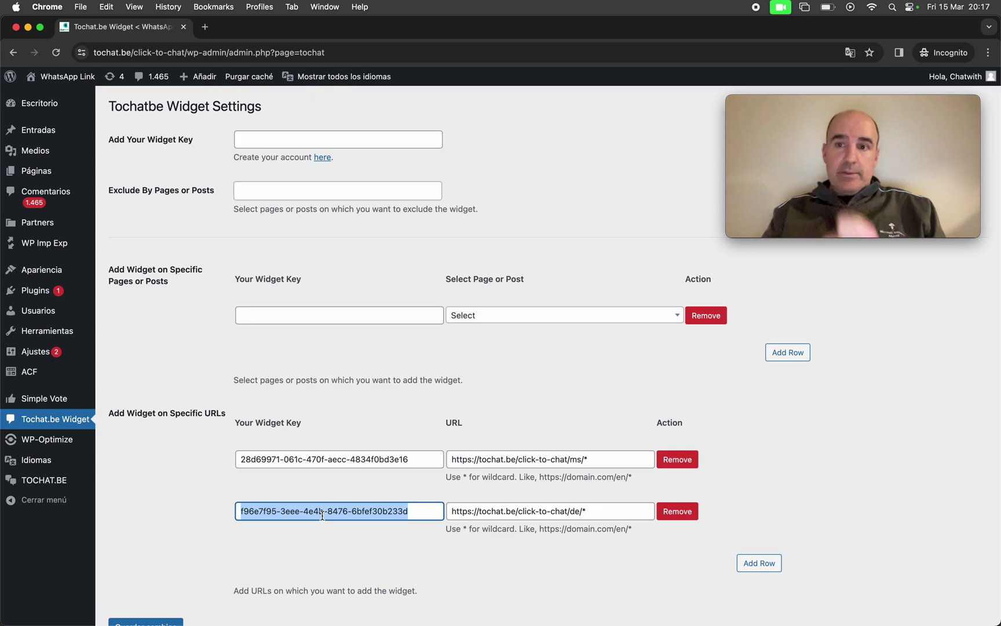
scroll(153, 571, "down", 1)
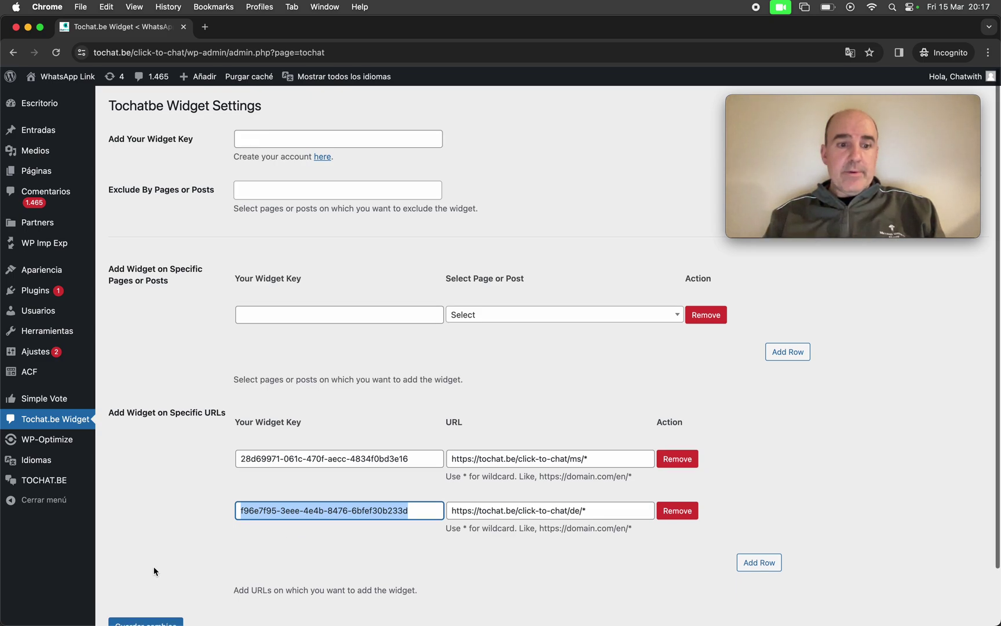
scroll(153, 571, "down", 2)
scroll(163, 528, "up", 2)
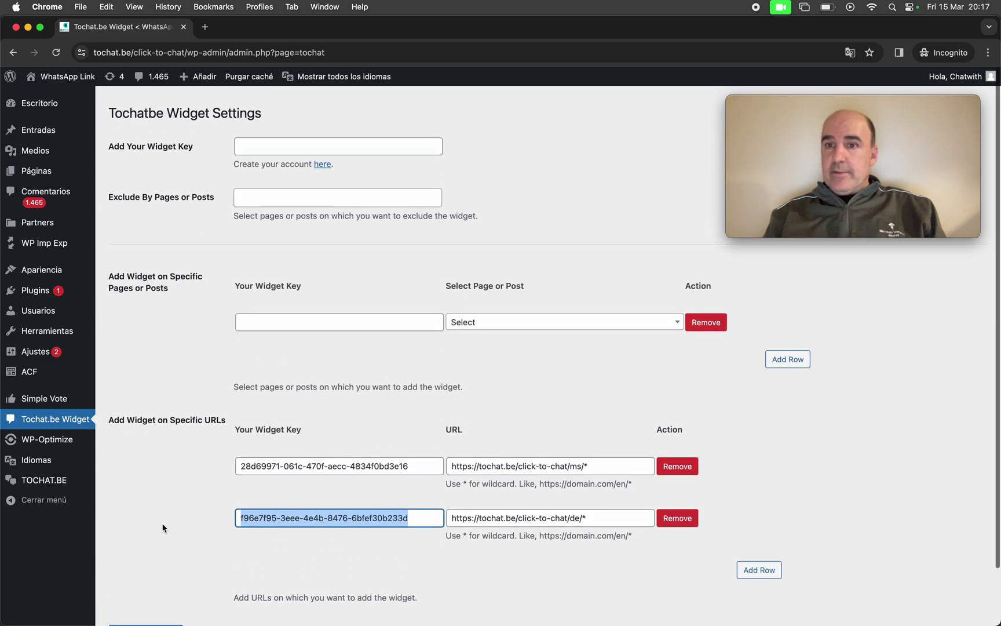
scroll(163, 528, "down", 1)
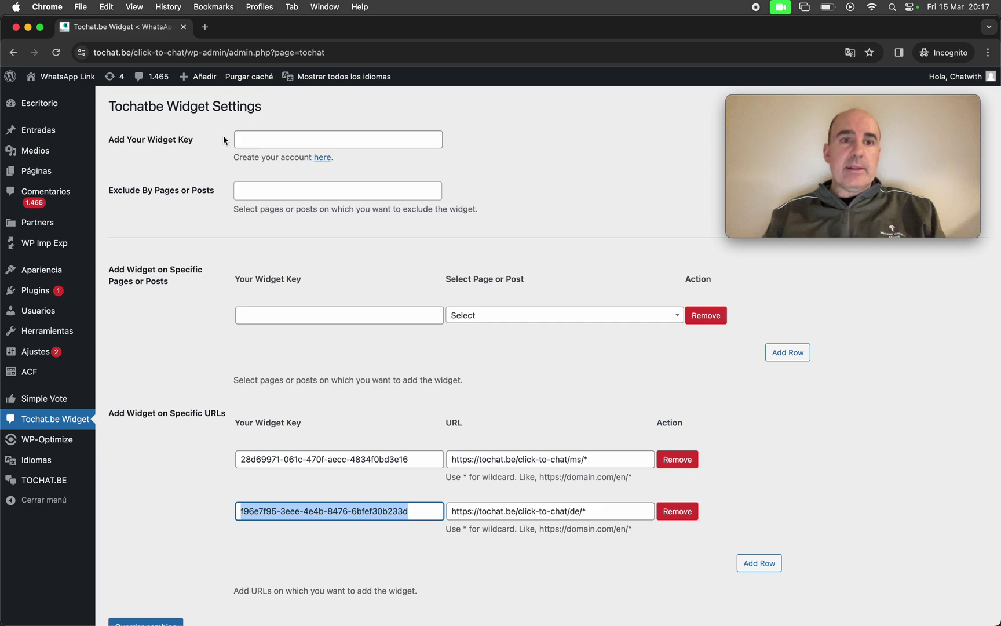
- Load the click-to-chat blog via 'toch', open 'New plugin for WordPress WhatsApp Widget' and upvote it
left_click(205, 27)
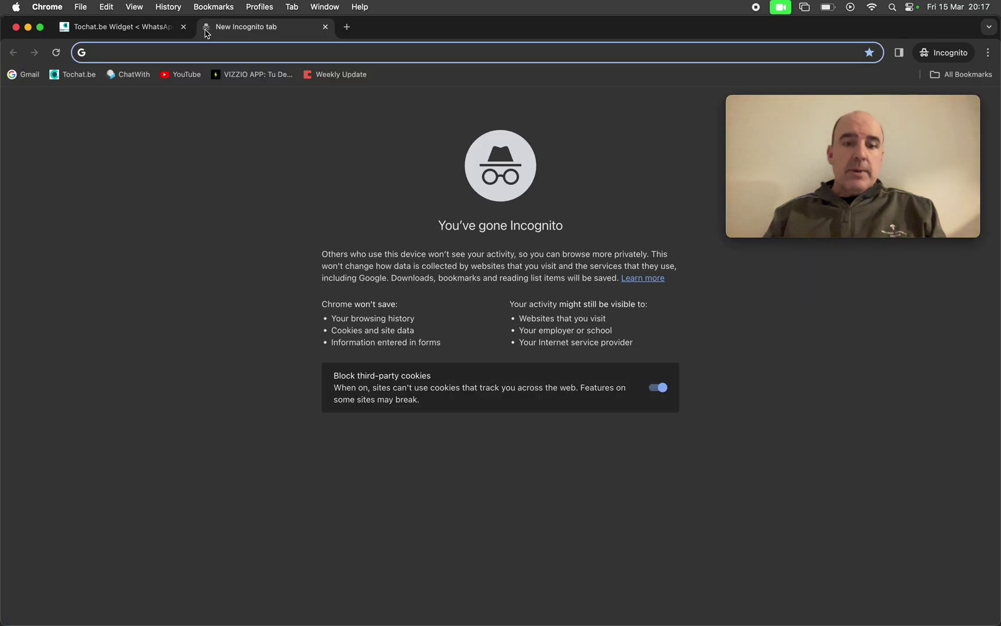
type("tochat.be/click-to-chat/")
key("Return")
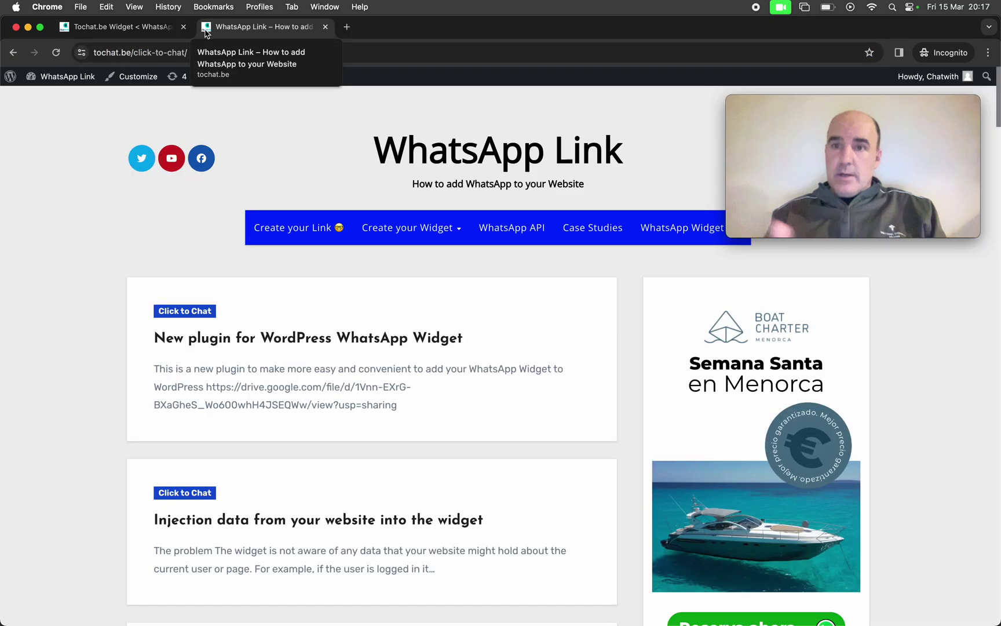
left_click(306, 341)
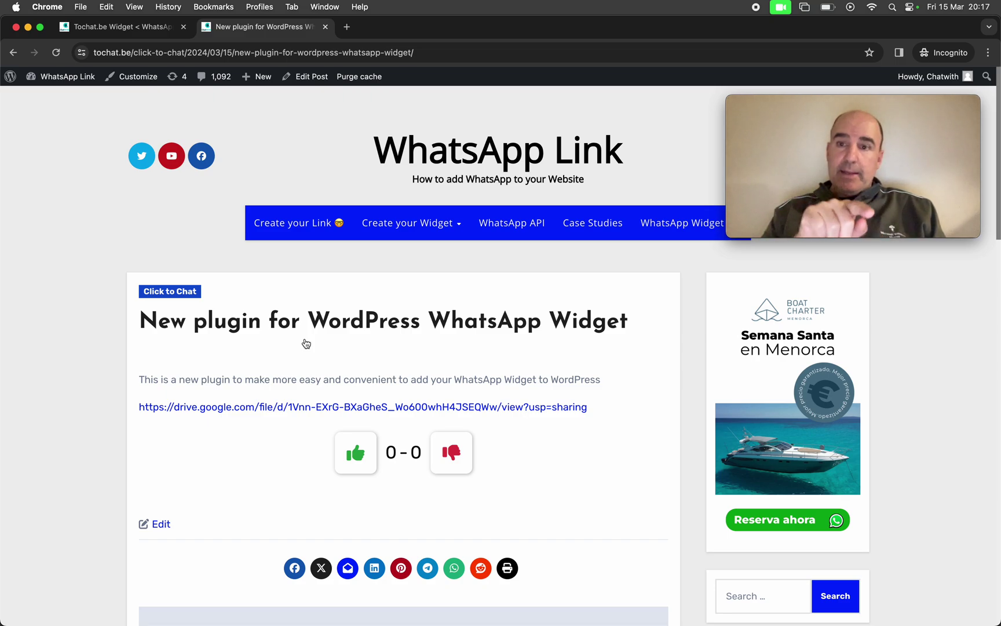
left_click(355, 453)
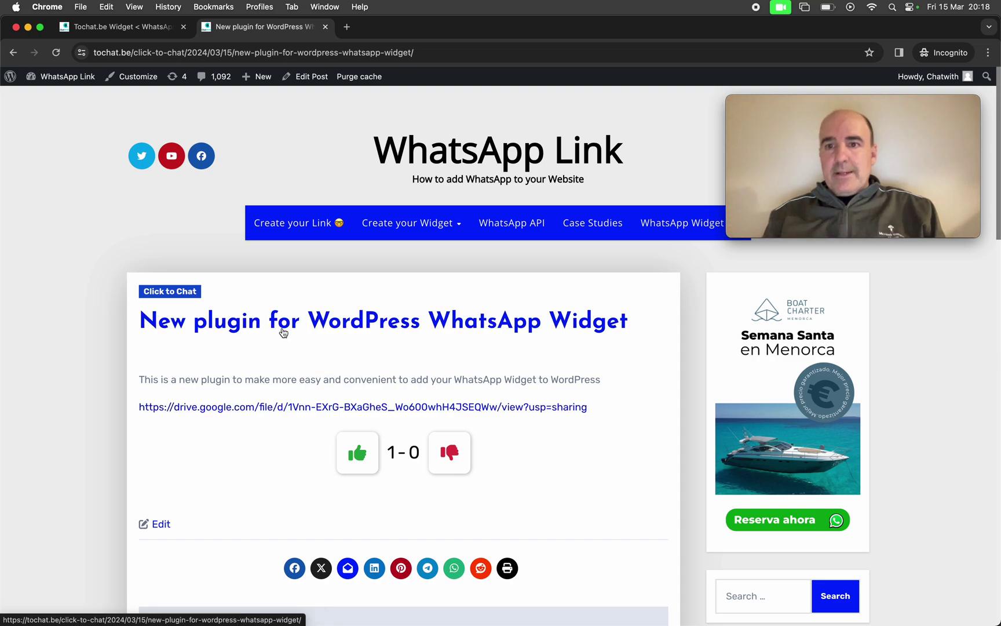
- Switch back to the first tab, 'Tochat.be Widget < WhatsApp Link'
left_click(101, 27)
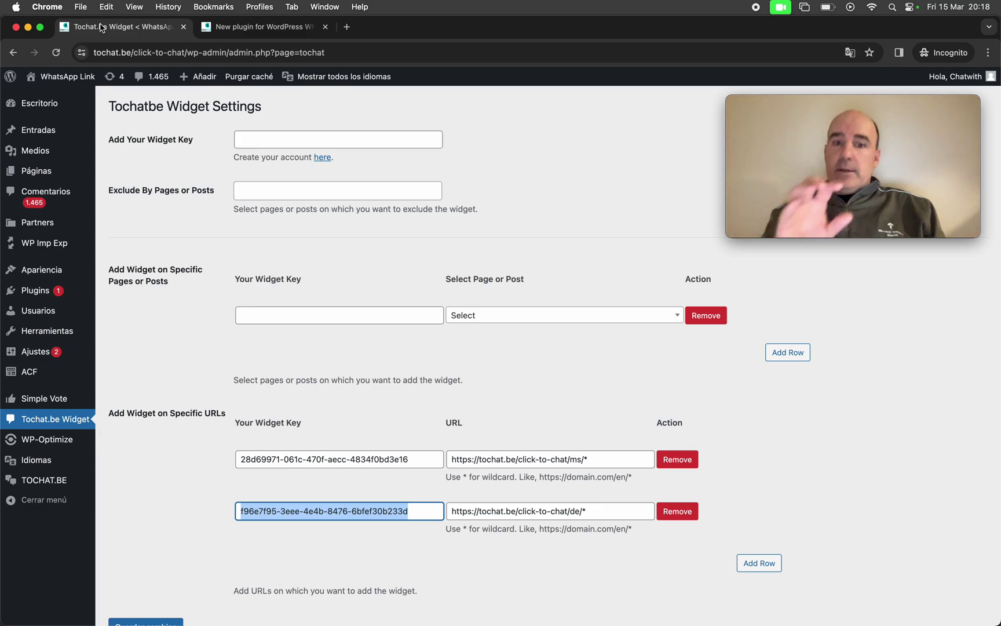